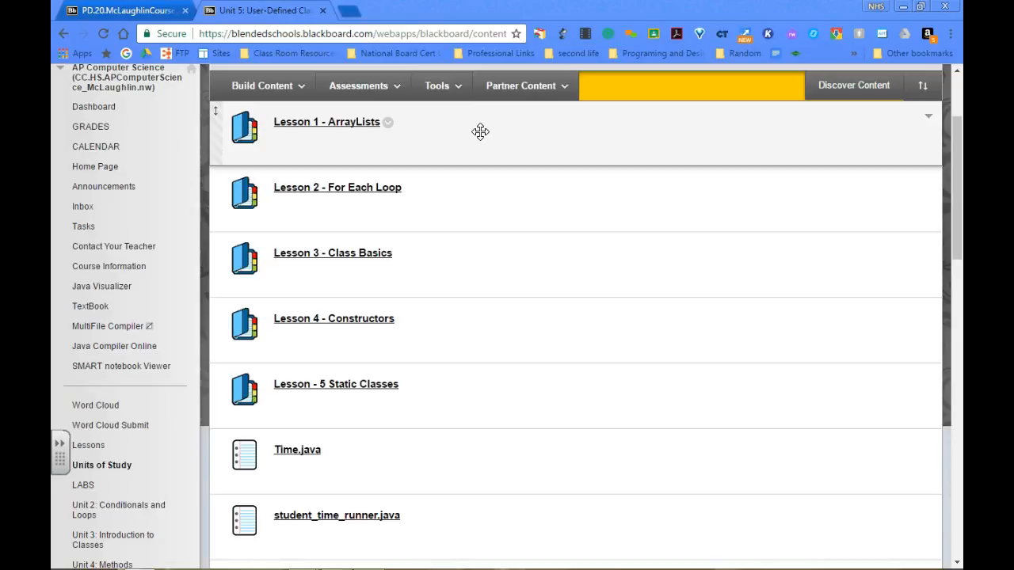
Browse the Unit 5 lesson entries and select Lesson 1 - ArrayLists to reach its notes
left_click(475, 182)
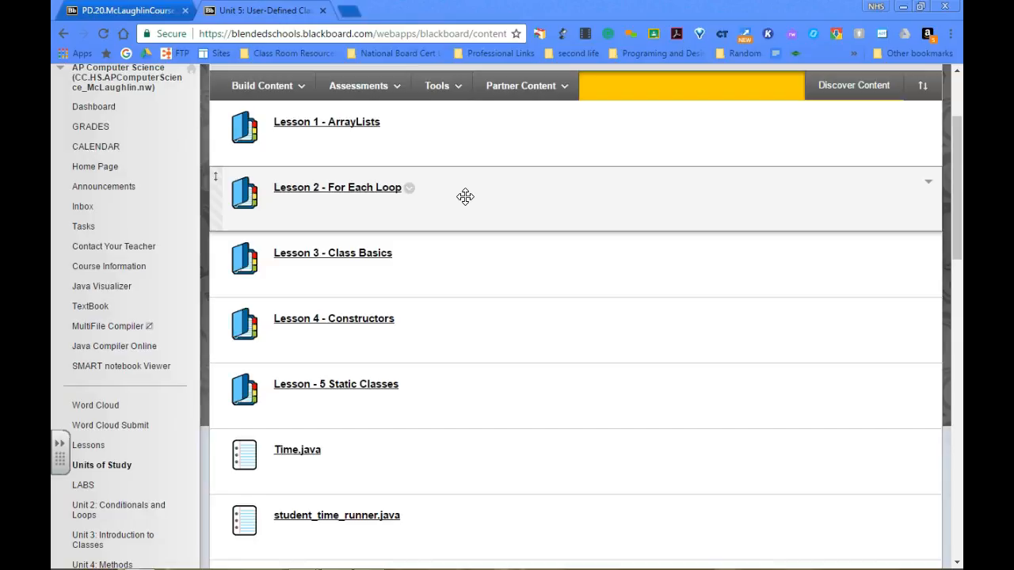
left_click(453, 252)
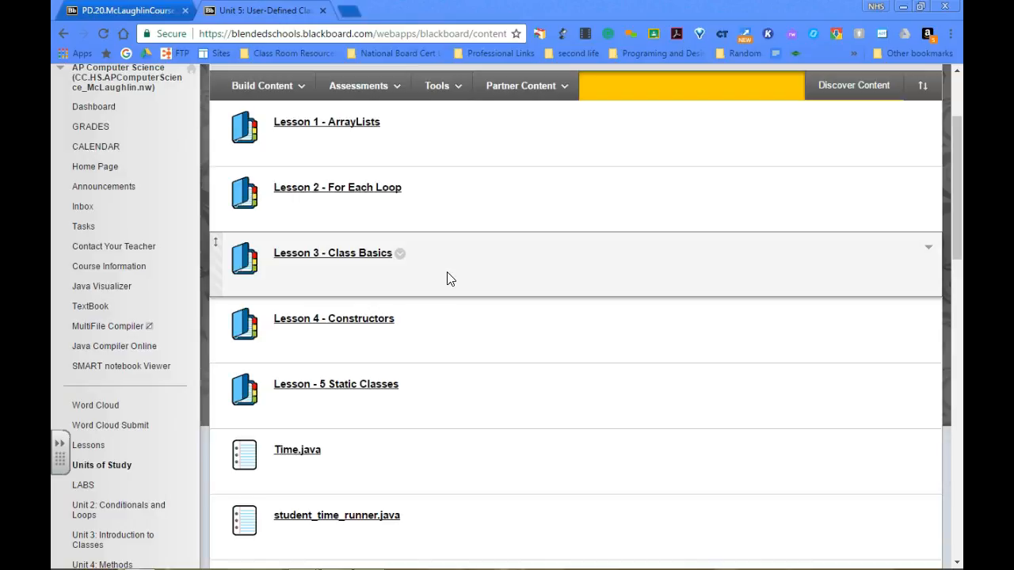
left_click(446, 277)
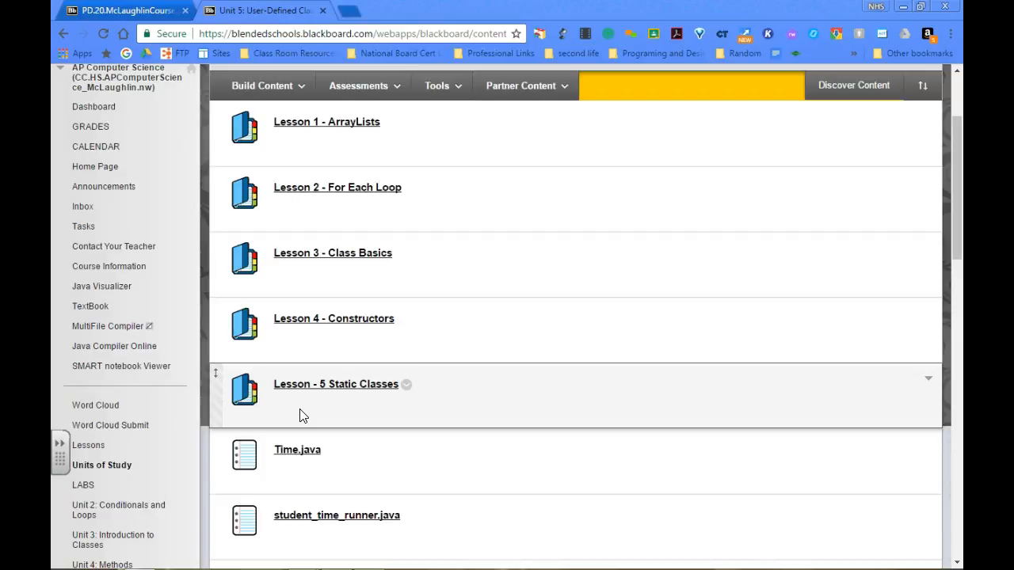
left_click(294, 415)
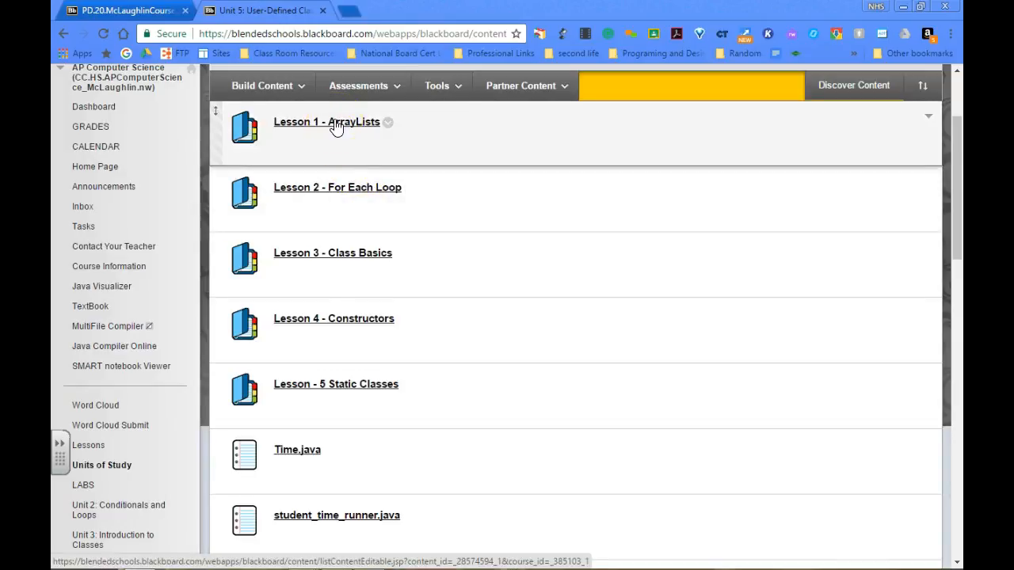
Show the ArrayLists slide deck and advance it toward the slide on declaring an ArrayList
left_click(336, 128)
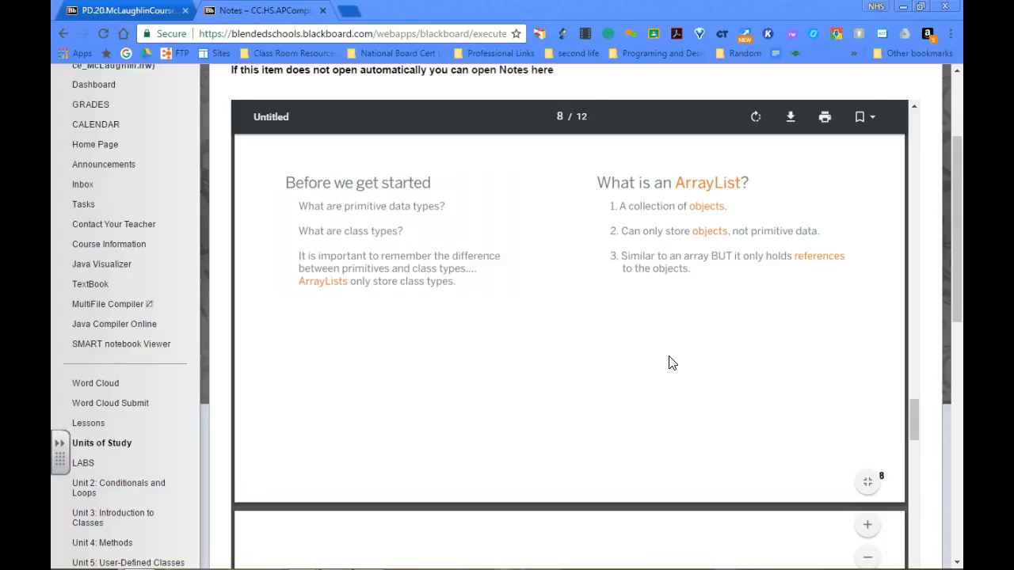
scroll(669, 363, "down", 2)
scroll(670, 363, "down", 1)
scroll(669, 363, "down", 2)
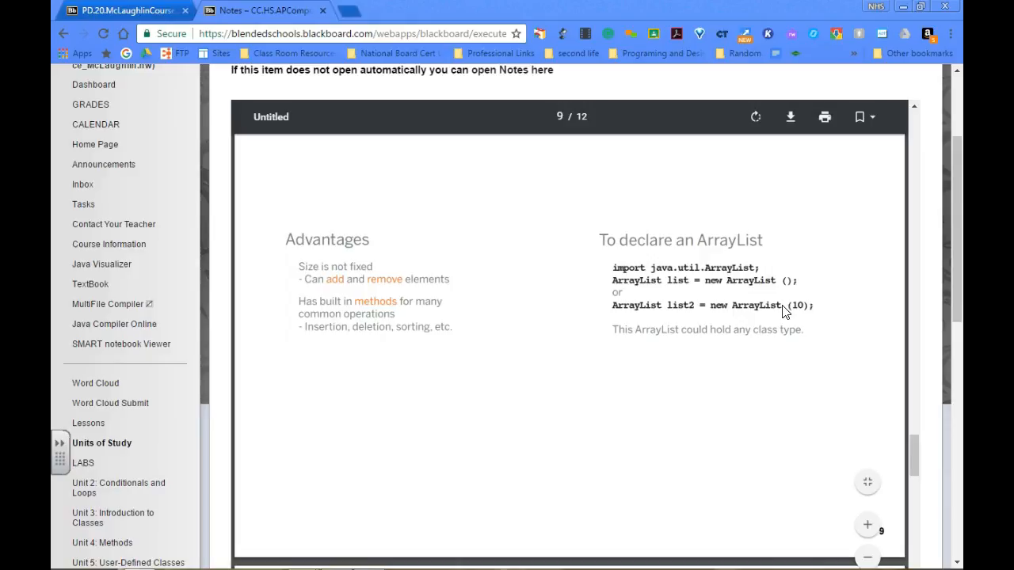
scroll(782, 311, "down", 1)
scroll(782, 311, "down", 3)
scroll(782, 311, "down", 1)
scroll(782, 312, "down", 1)
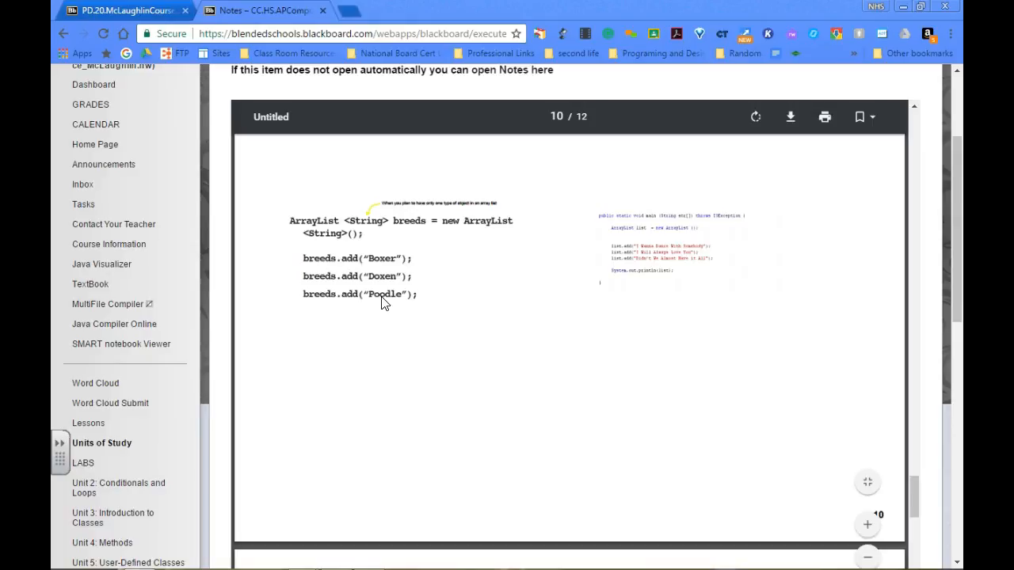
scroll(383, 304, "down", 1)
mouse_move(113, 518)
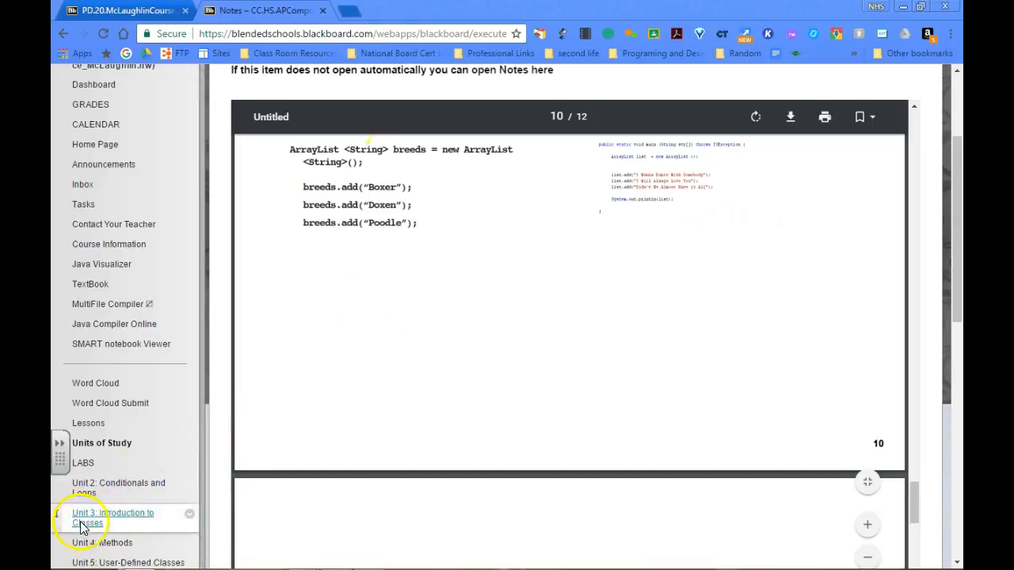
Advance the ArrayLists deck to the slide listing the methods you need to know
key("Page_Down")
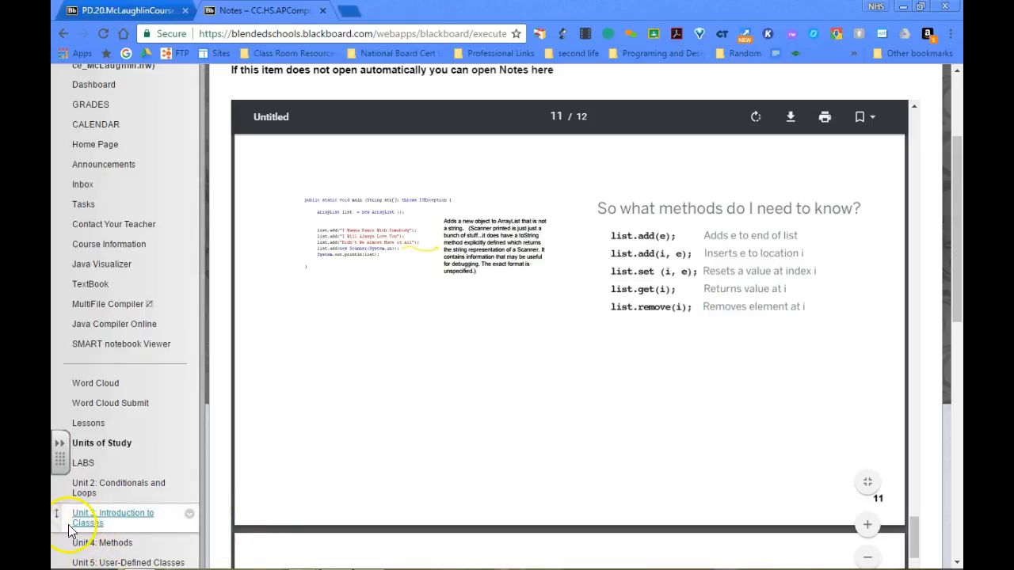
scroll(70, 531, "down", 5)
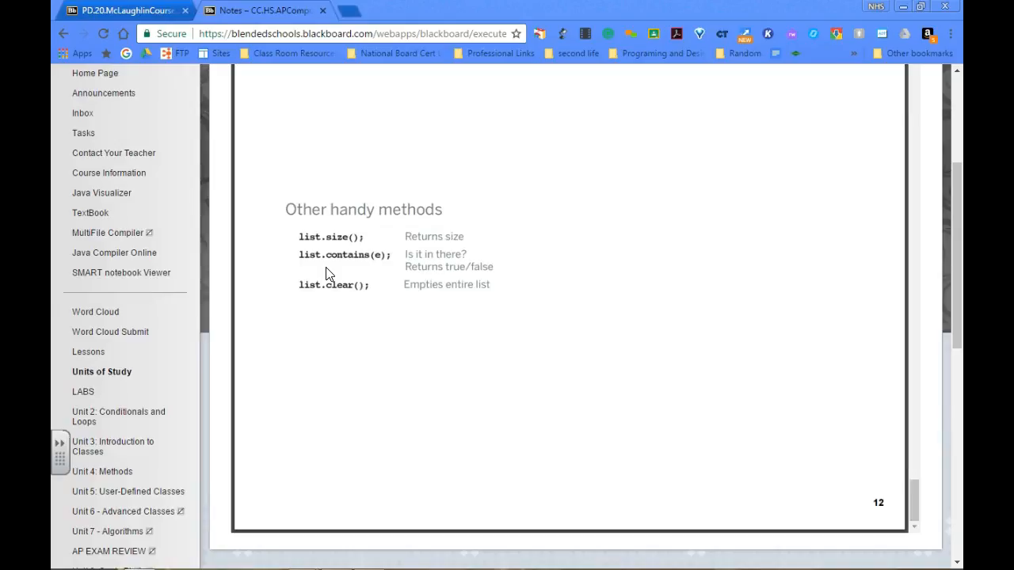
left_click(326, 273)
left_click(353, 261)
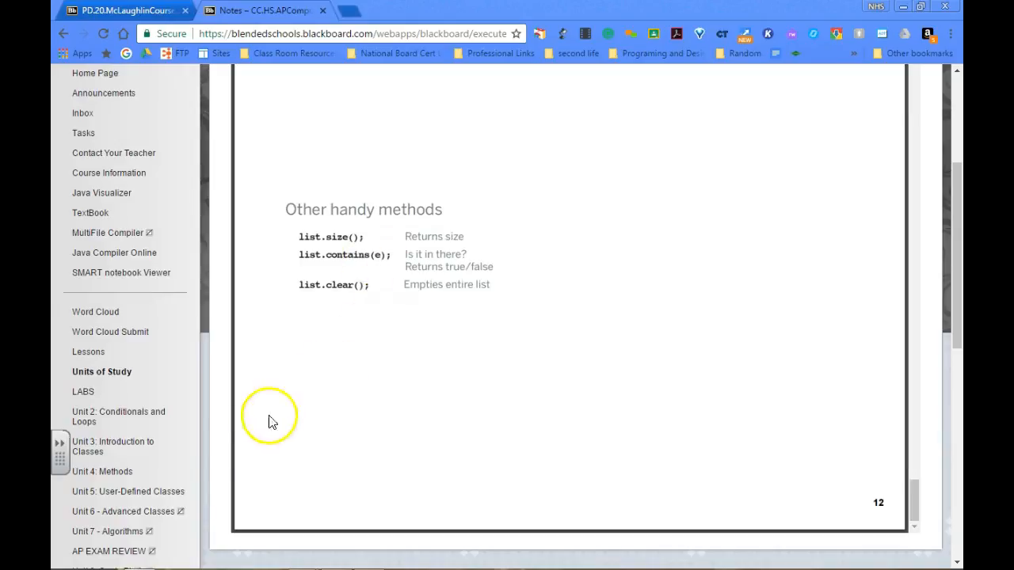
left_click(72, 524)
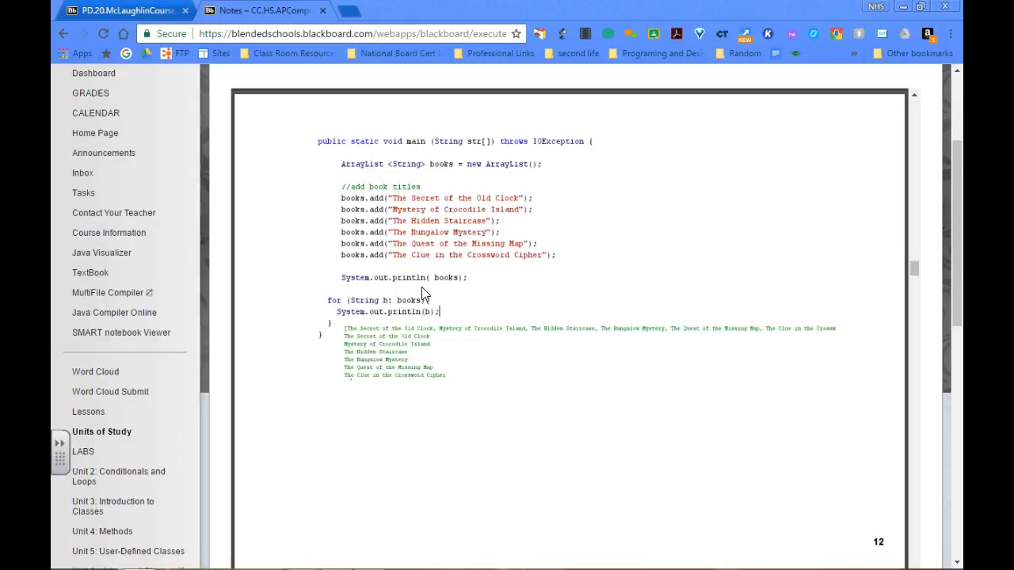
Move past the books ArrayList code example to the 'A new loop: for-each' slide
left_click(421, 294)
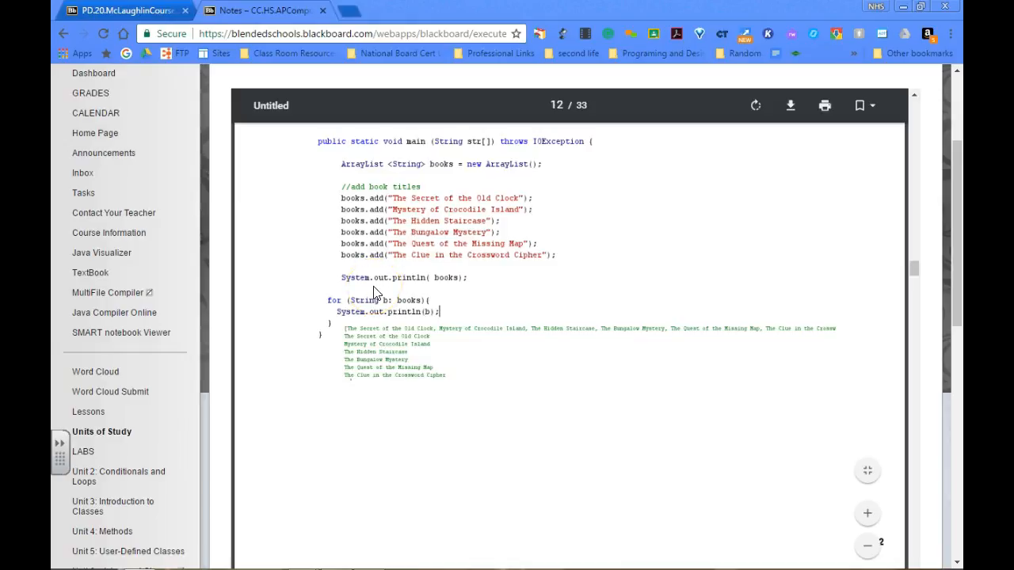
scroll(376, 292, "down", 5)
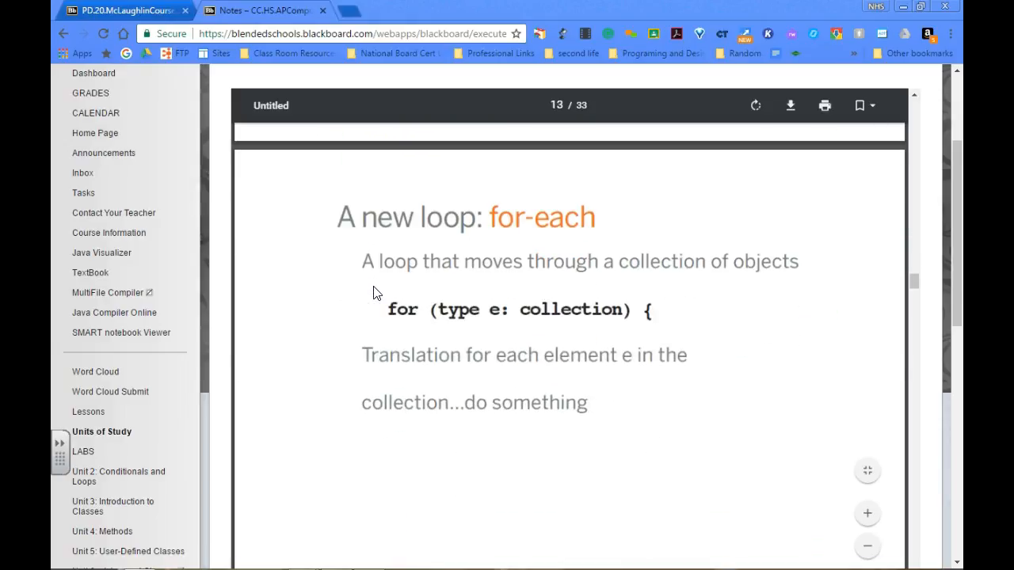
scroll(375, 291, "down", 1)
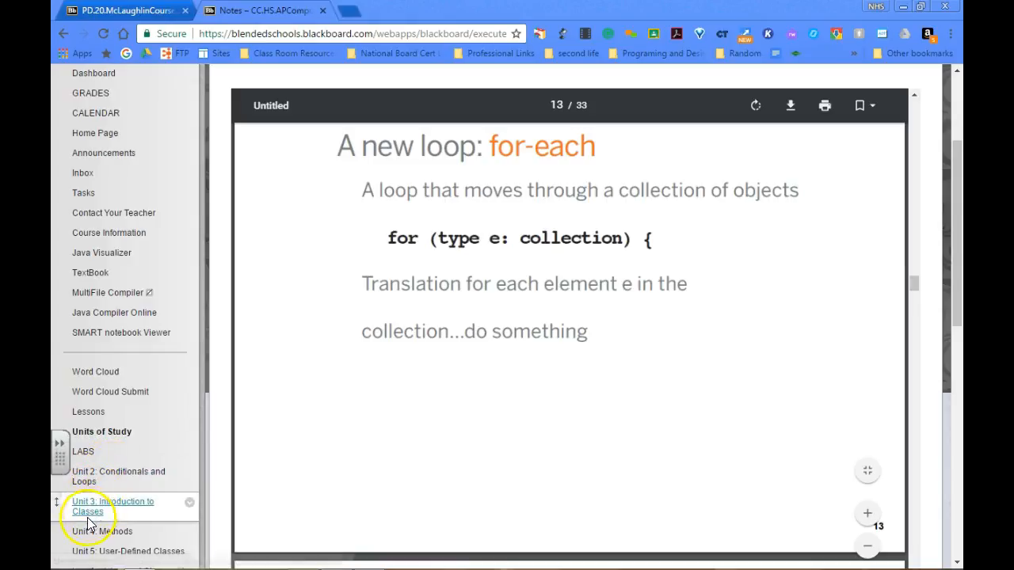
scroll(256, 453, "down", 10)
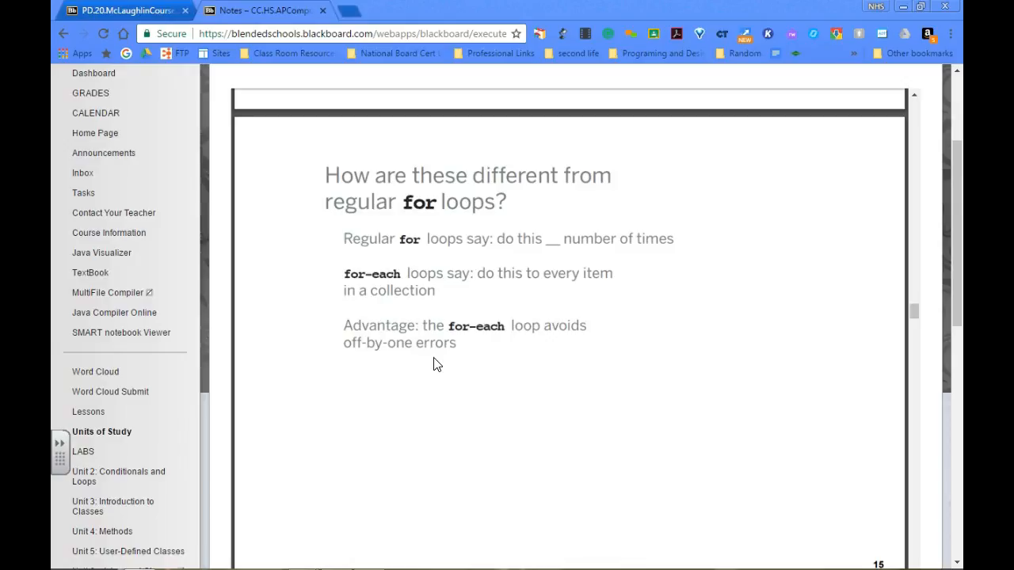
scroll(434, 363, "down", 1)
scroll(435, 364, "down", 5)
scroll(435, 364, "down", 1)
scroll(434, 363, "down", 6)
scroll(434, 364, "down", 1)
scroll(435, 364, "down", 2)
scroll(434, 364, "down", 3)
scroll(434, 363, "down", 4)
scroll(434, 363, "down", 1)
scroll(434, 364, "down", 2)
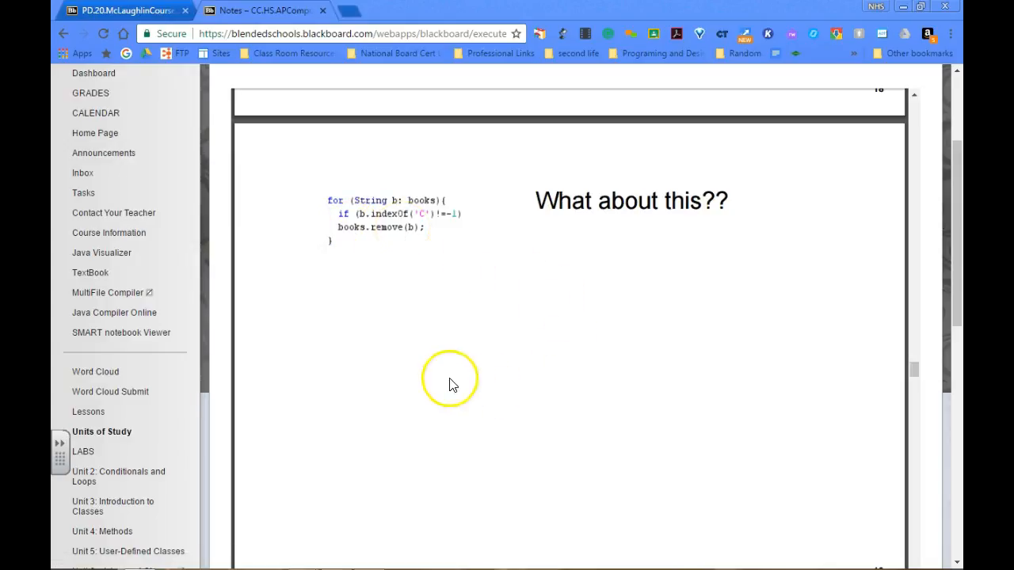
Load the Unit 5 User-Defined Classes materials and reach the Class Basics slide creating a new Book
left_click(83, 527)
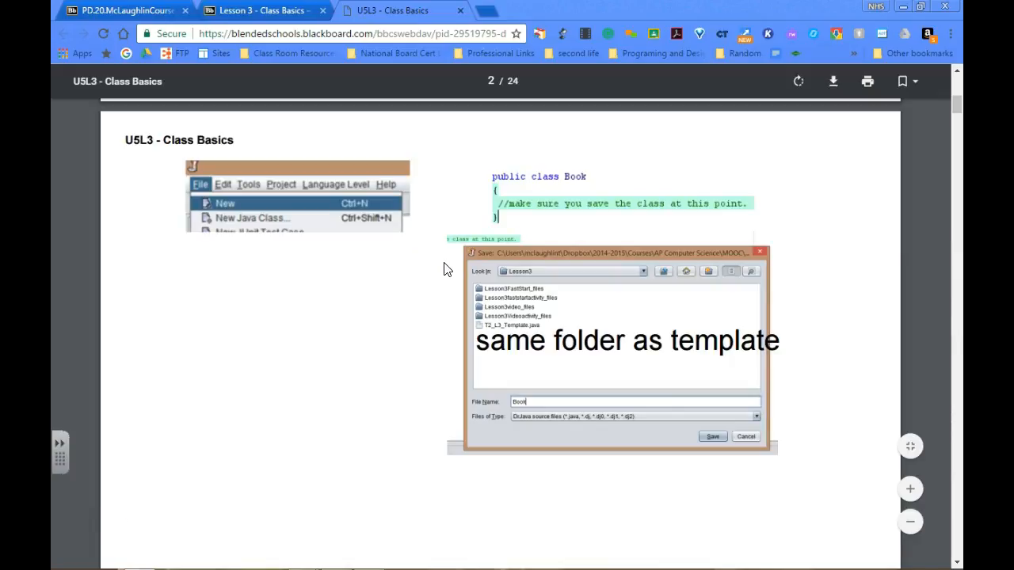
left_click_drag(502, 176, 533, 181)
scroll(558, 215, "down", 3)
scroll(559, 215, "down", 5)
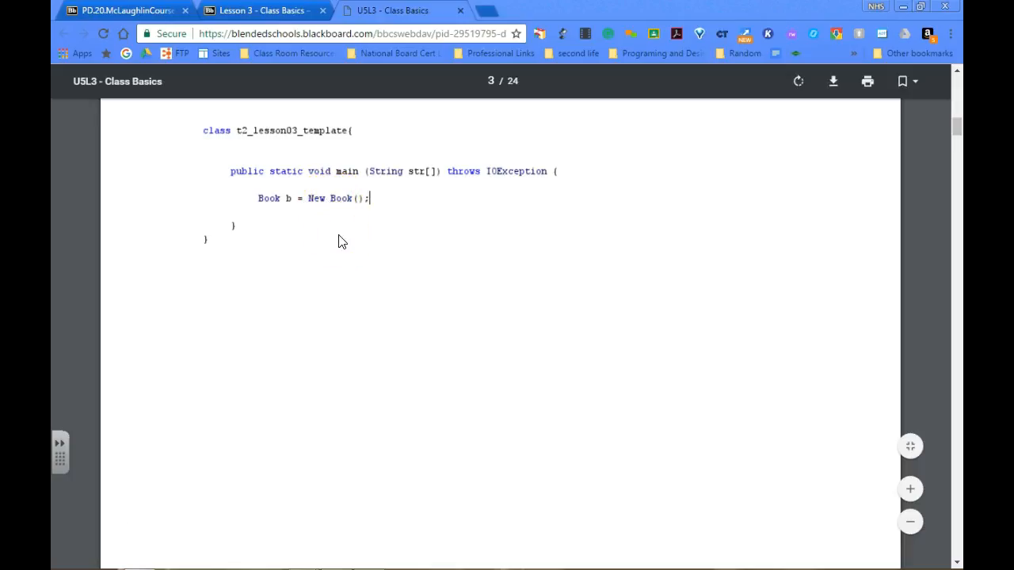
scroll(339, 241, "down", 1)
scroll(338, 241, "down", 5)
scroll(338, 241, "down", 1)
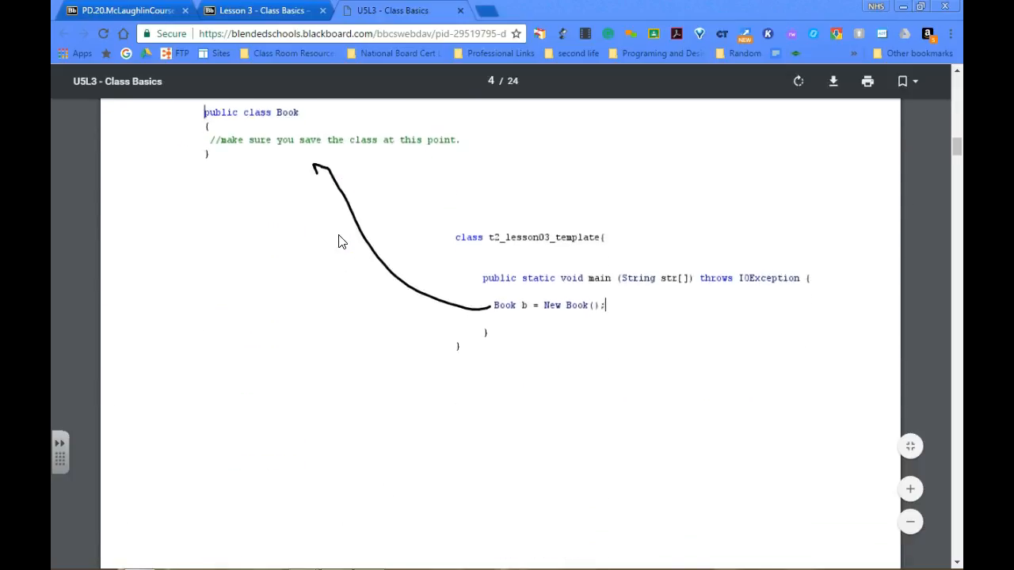
scroll(338, 241, "up", 1)
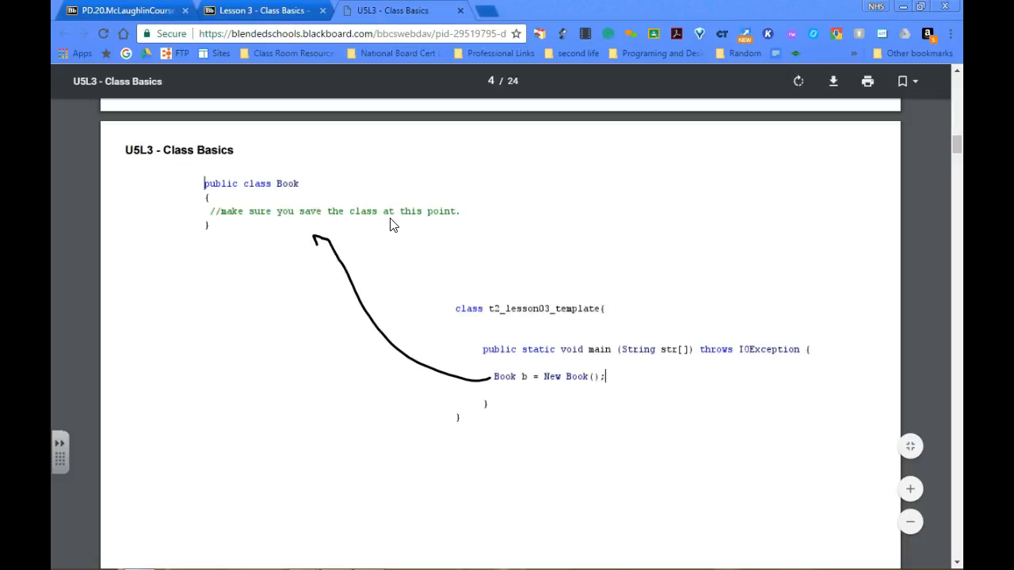
scroll(389, 225, "down", 2)
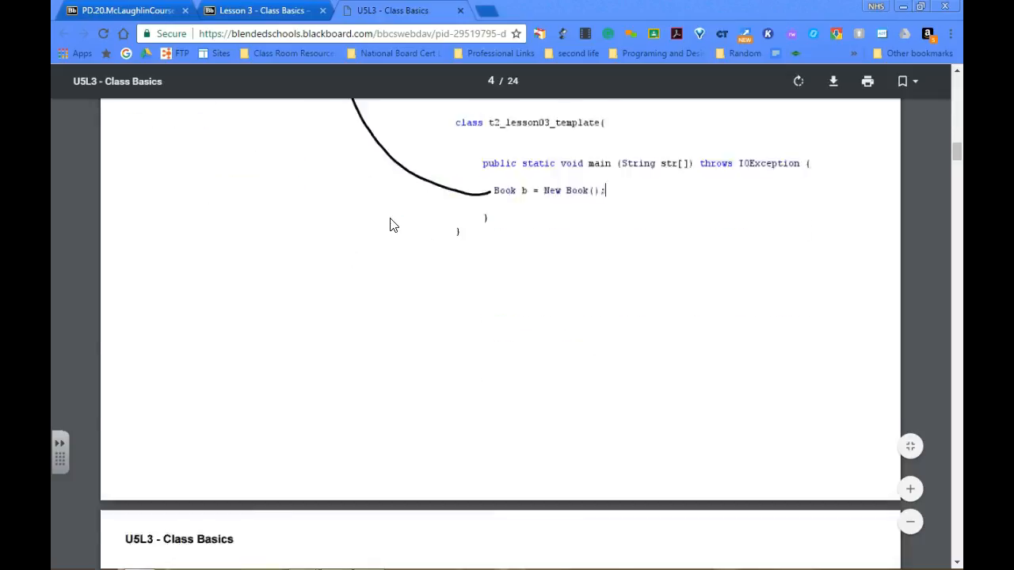
scroll(389, 225, "down", 5)
scroll(390, 225, "down", 1)
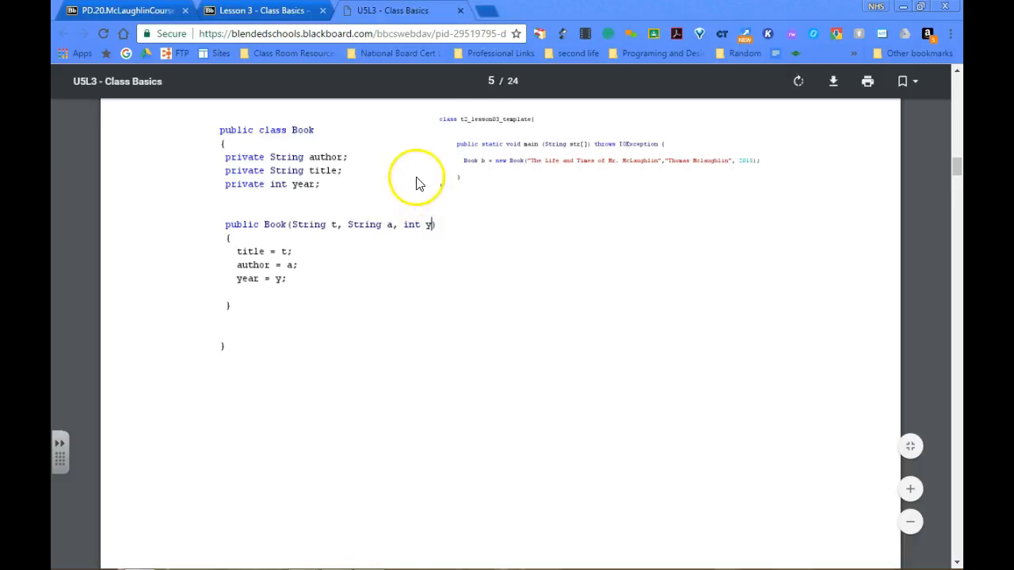
Advance the Class Basics notes to the slide adding a toString method to Book
left_click(310, 159)
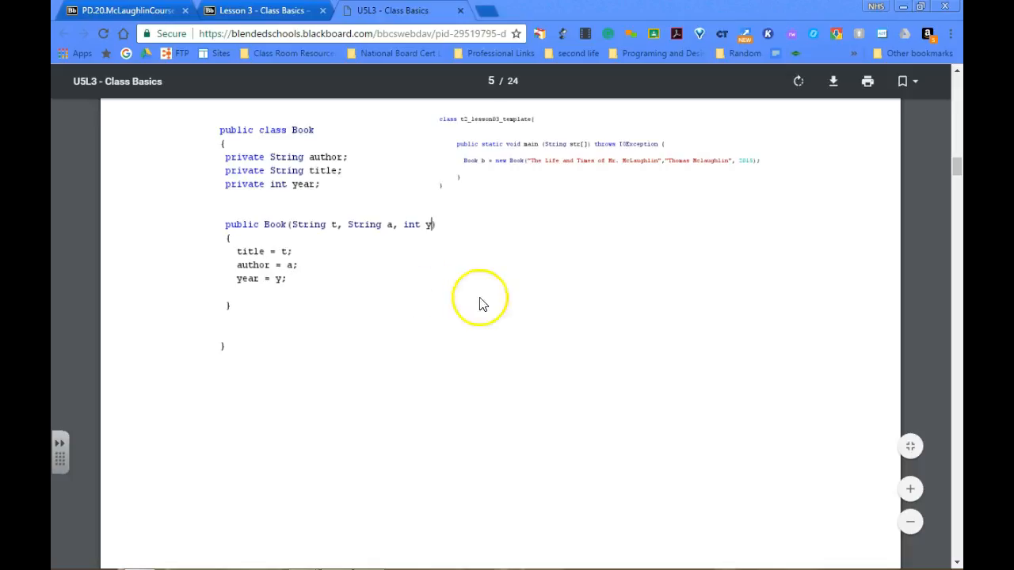
scroll(532, 304, "down", 3)
scroll(532, 305, "down", 4)
scroll(532, 304, "down", 1)
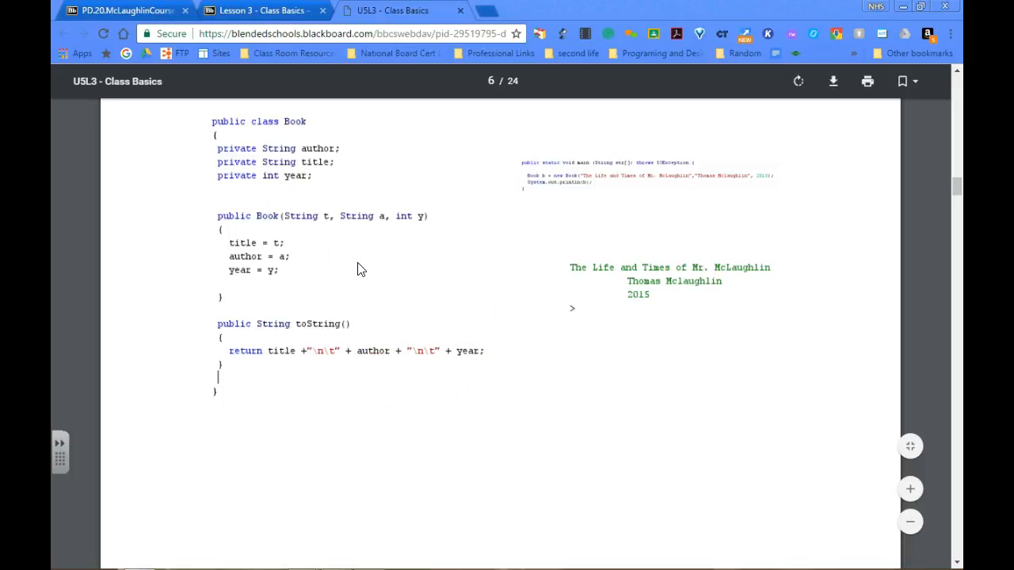
scroll(357, 269, "down", 5)
scroll(357, 269, "down", 3)
scroll(357, 269, "up", 1)
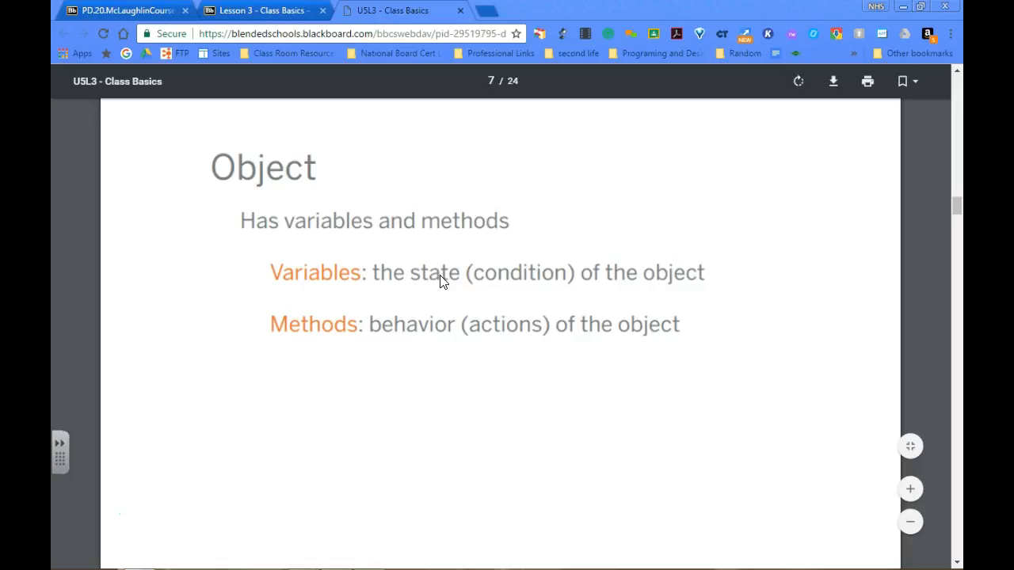
scroll(441, 281, "down", 2)
scroll(442, 281, "down", 5)
scroll(441, 282, "down", 2)
scroll(441, 282, "up", 1)
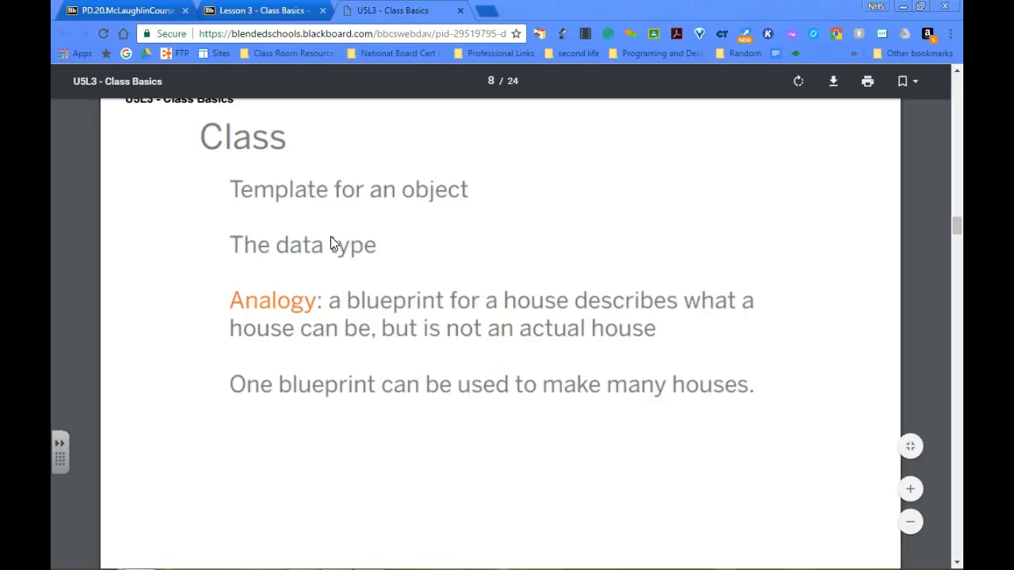
Page through the Constructor slides of Class Basics to the 'How it happens' slide
left_click(332, 245)
scroll(332, 247, "down", 1)
scroll(332, 246, "down", 3)
scroll(332, 246, "down", 3)
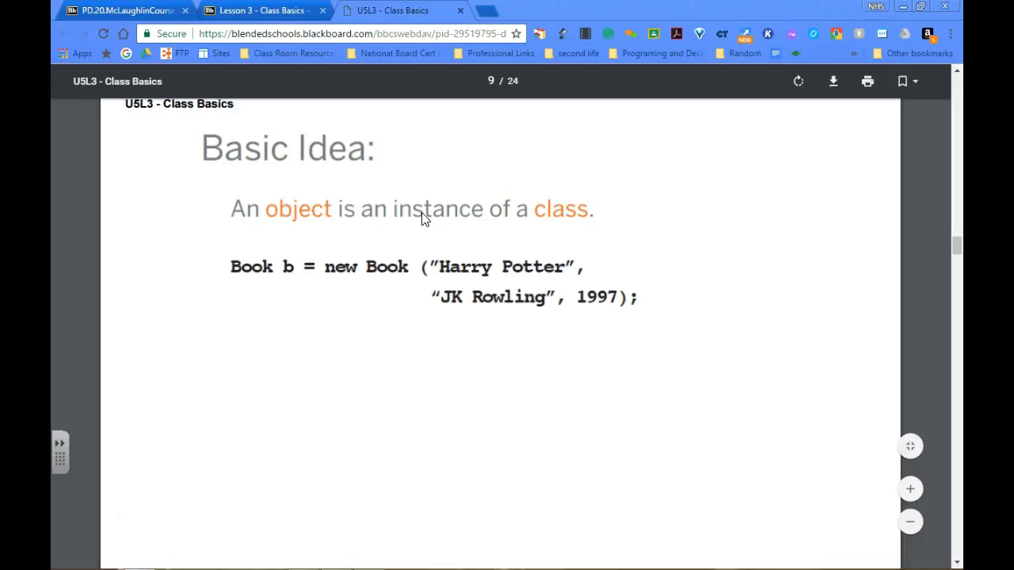
scroll(423, 220, "down", 1)
scroll(422, 220, "down", 3)
scroll(422, 220, "down", 1)
scroll(423, 220, "down", 1)
left_click(423, 219)
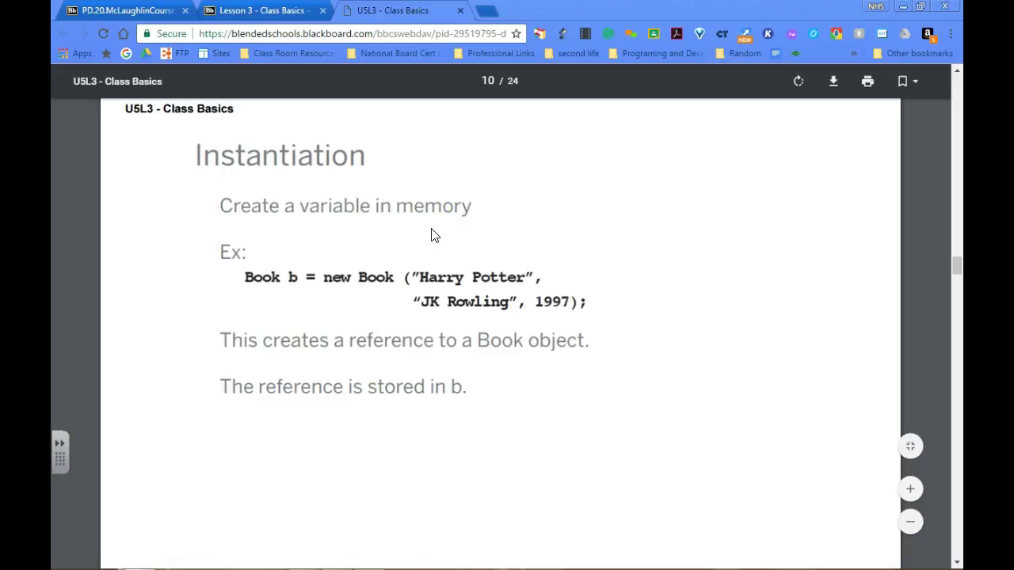
left_click(428, 232)
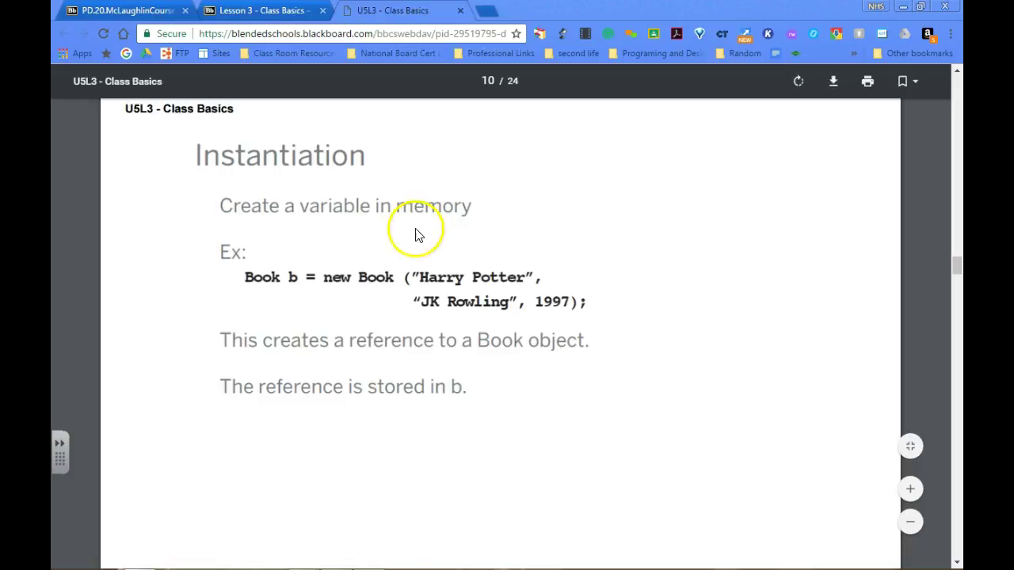
left_click(361, 195)
scroll(361, 199, "down", 6)
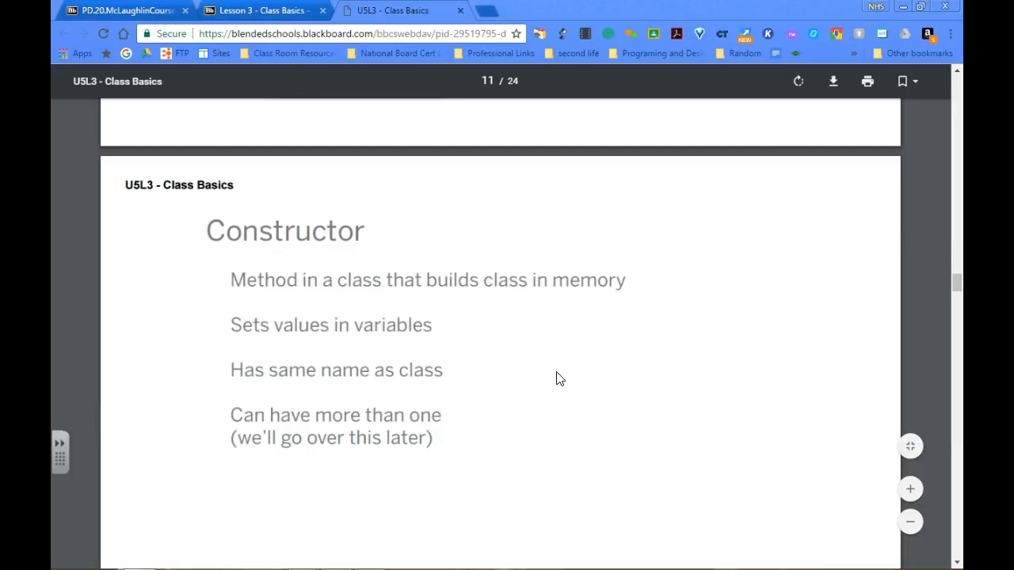
scroll(557, 378, "down", 2)
scroll(557, 379, "down", 2)
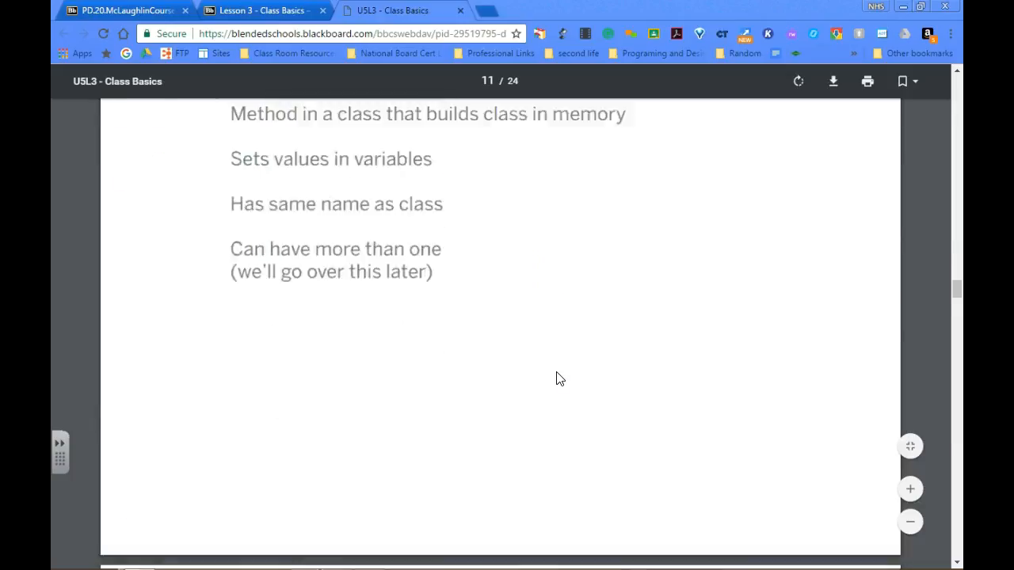
scroll(557, 379, "down", 4)
scroll(557, 379, "down", 1)
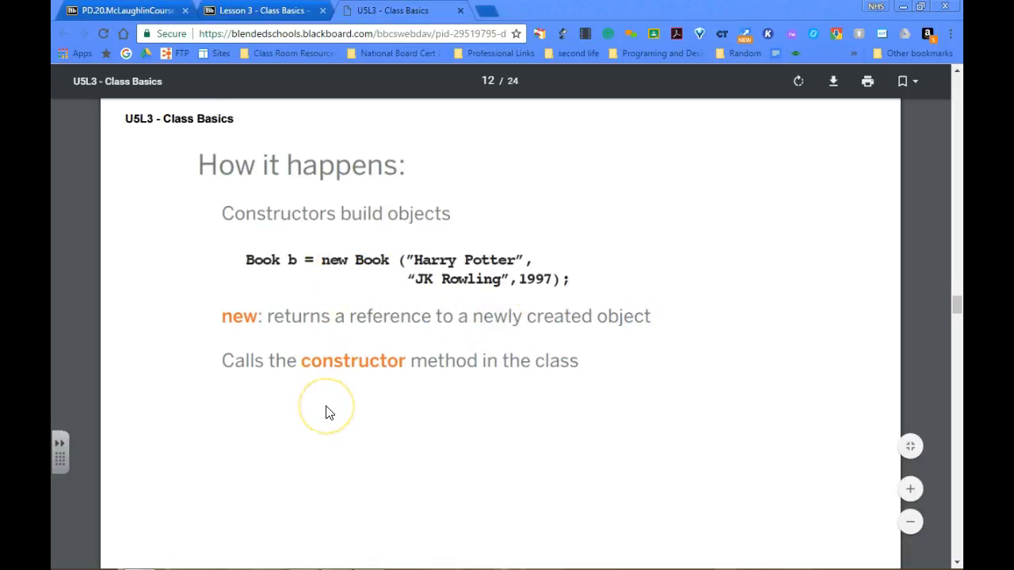
scroll(329, 412, "down", 1)
scroll(329, 412, "down", 2)
scroll(329, 412, "down", 2)
scroll(328, 412, "down", 1)
scroll(329, 412, "down", 4)
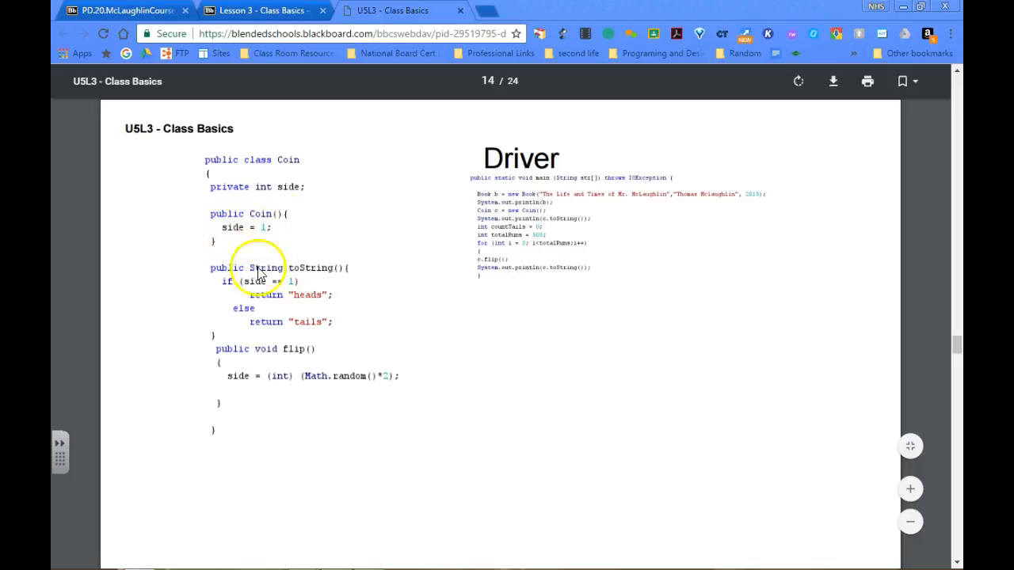
Move through the Coin class and Driver pages to the Public and Private slide
left_click_drag(281, 363, 342, 381)
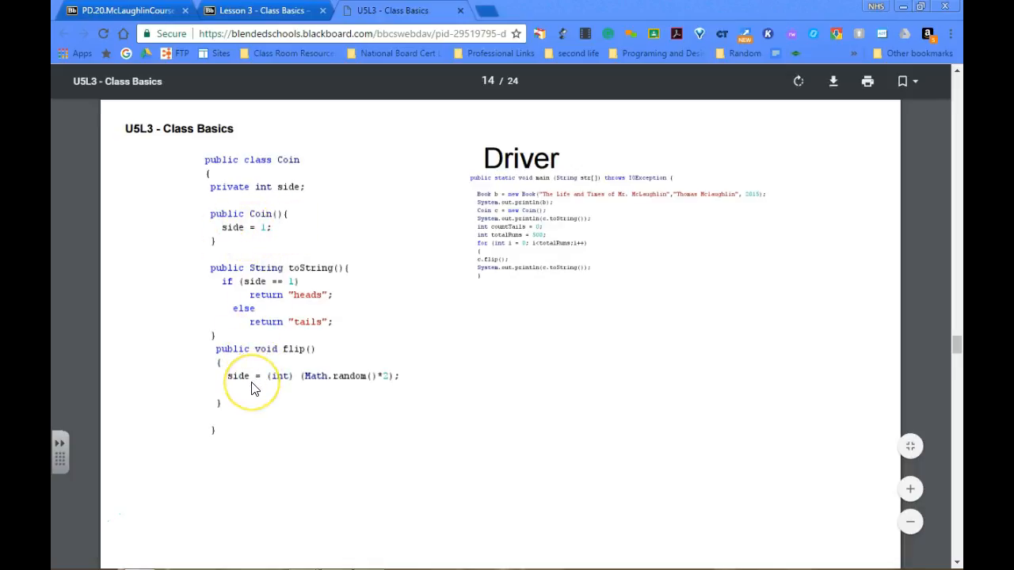
scroll(254, 388, "down", 3)
scroll(254, 389, "down", 4)
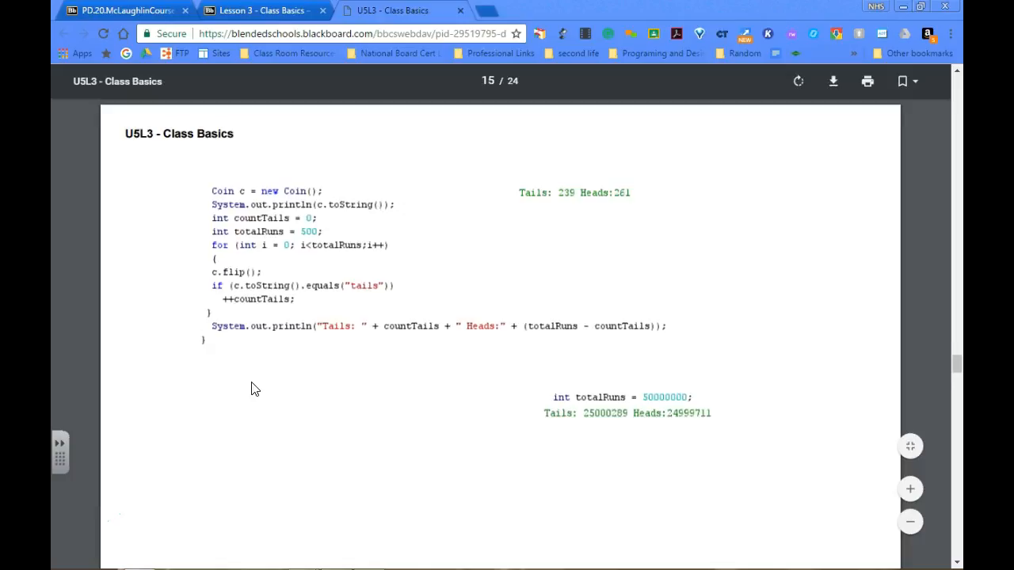
scroll(253, 388, "down", 5)
scroll(254, 389, "down", 1)
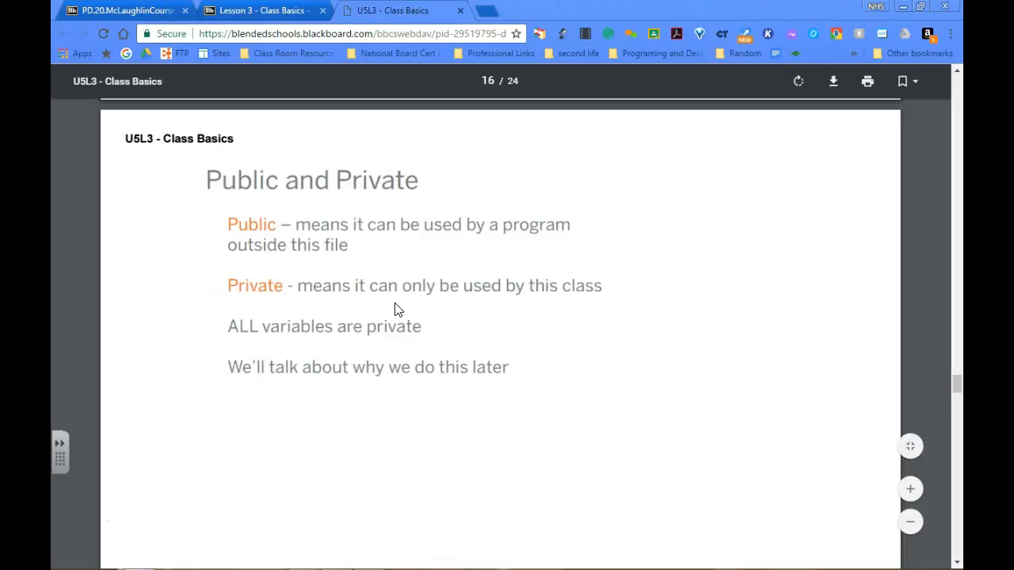
scroll(398, 309, "down", 3)
scroll(397, 309, "down", 3)
scroll(398, 309, "down", 2)
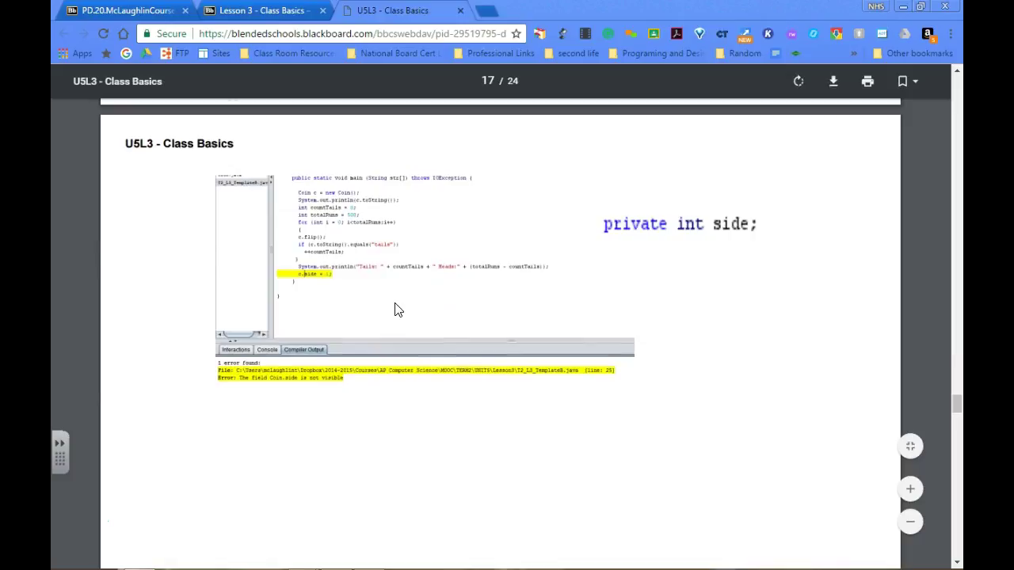
scroll(398, 309, "down", 2)
scroll(398, 309, "down", 4)
scroll(398, 309, "down", 1)
scroll(398, 309, "down", 4)
scroll(398, 310, "down", 3)
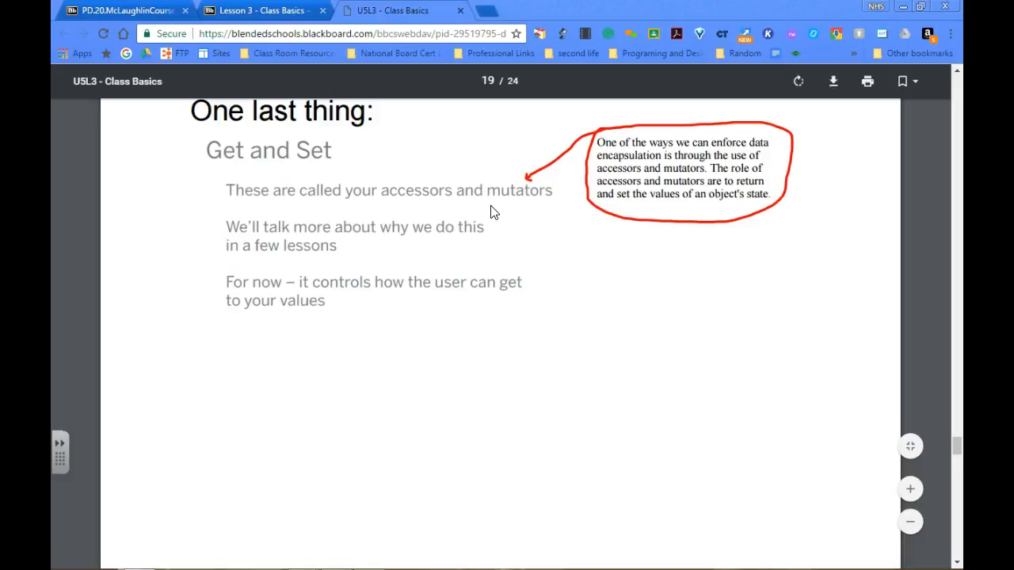
scroll(491, 212, "down", 2)
scroll(491, 212, "down", 4)
scroll(491, 212, "down", 2)
scroll(491, 212, "up", 2)
scroll(491, 212, "up", 3)
scroll(491, 212, "up", 5)
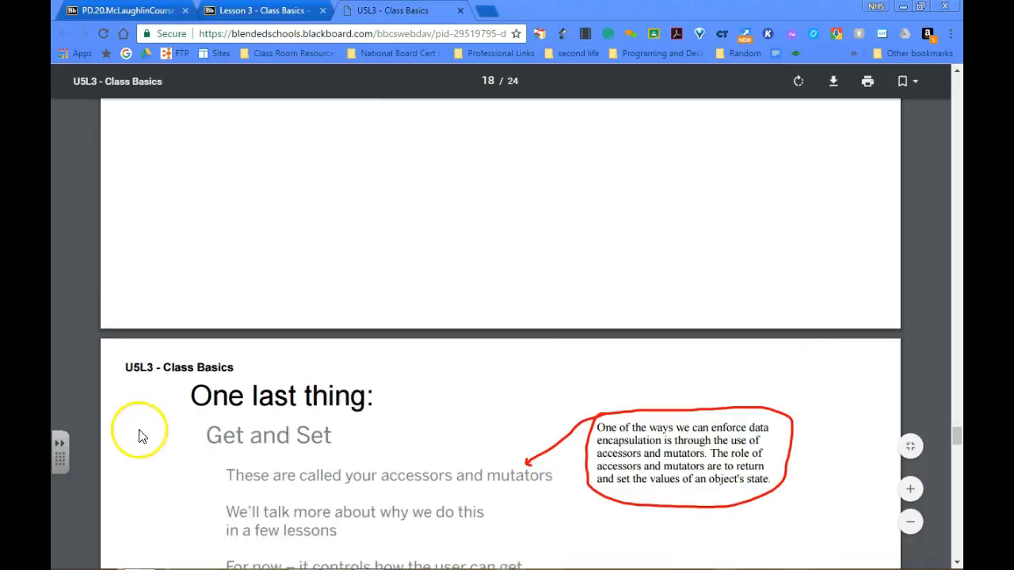
Return to the Unit 5 lesson list tab to reach the Lesson 4 Constructors notes
key("ctrl+shift+Tab")
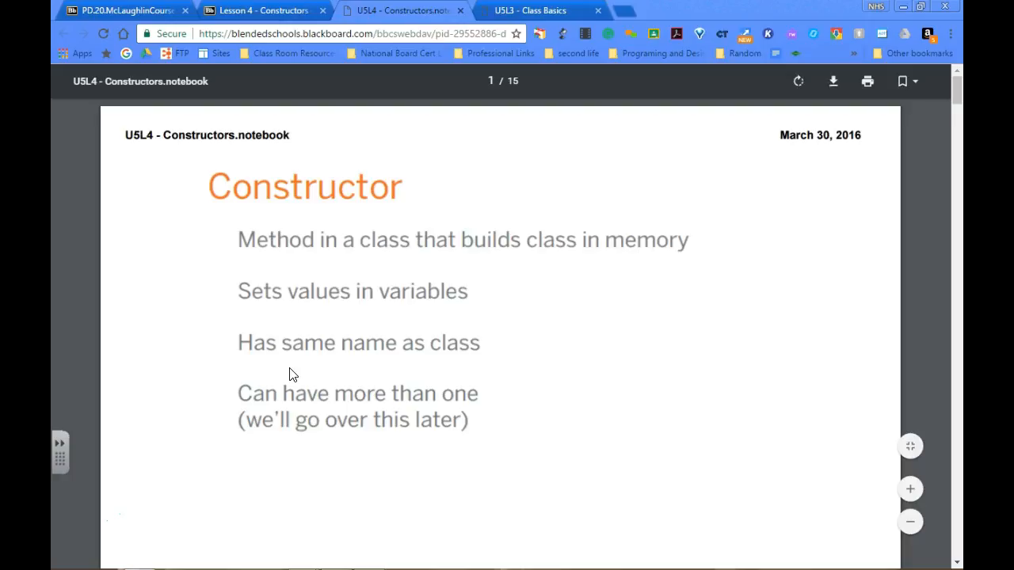
scroll(289, 374, "down", 2)
scroll(290, 374, "down", 3)
scroll(289, 374, "down", 4)
scroll(289, 374, "down", 2)
scroll(289, 374, "down", 2)
scroll(289, 374, "down", 2)
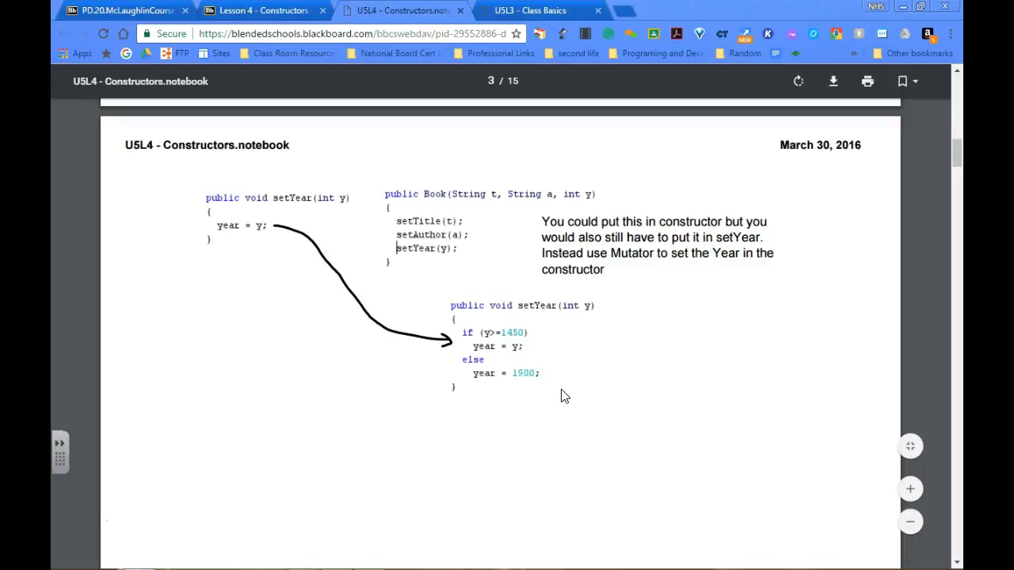
scroll(561, 396, "down", 2)
scroll(561, 396, "down", 3)
scroll(561, 396, "down", 2)
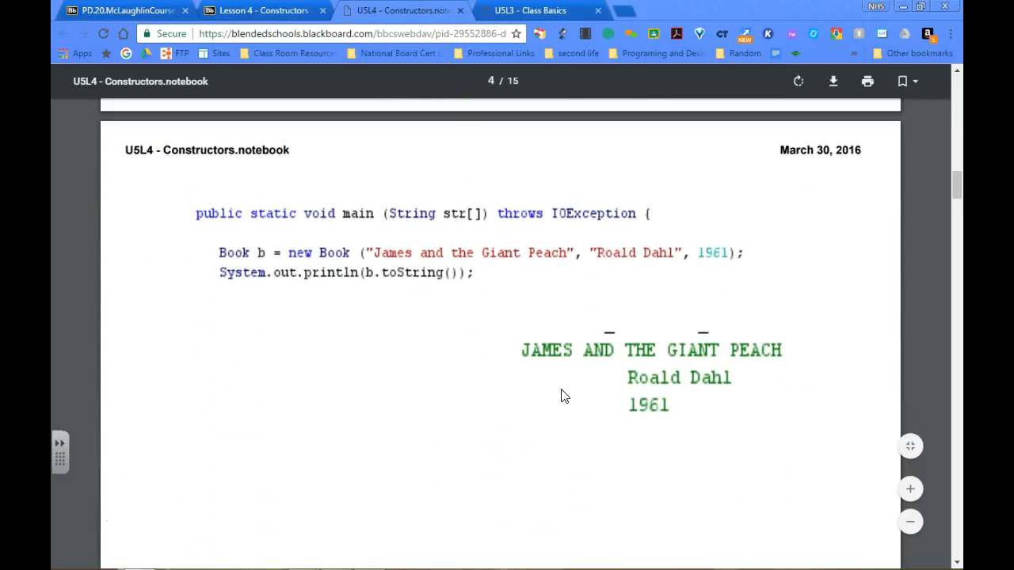
scroll(561, 396, "down", 3)
scroll(560, 396, "down", 4)
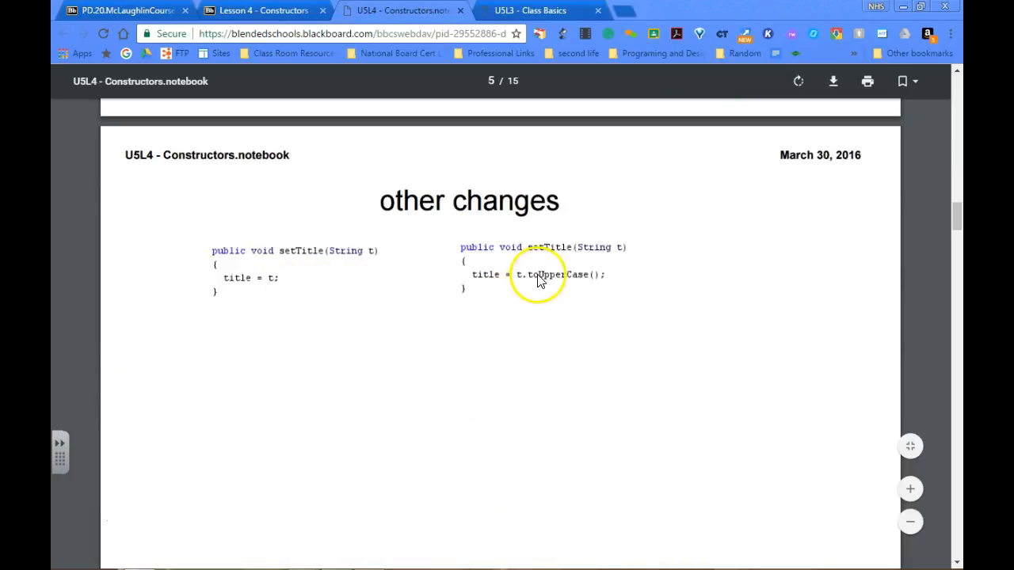
scroll(535, 285, "down", 5)
scroll(535, 285, "down", 2)
scroll(535, 285, "down", 1)
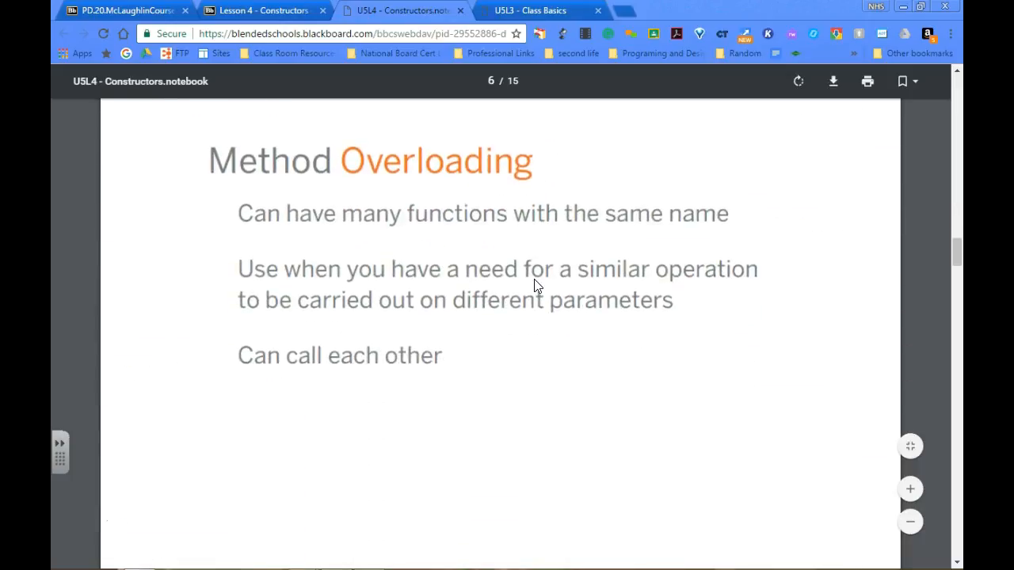
scroll(535, 285, "down", 3)
scroll(535, 285, "down", 2)
scroll(535, 285, "down", 1)
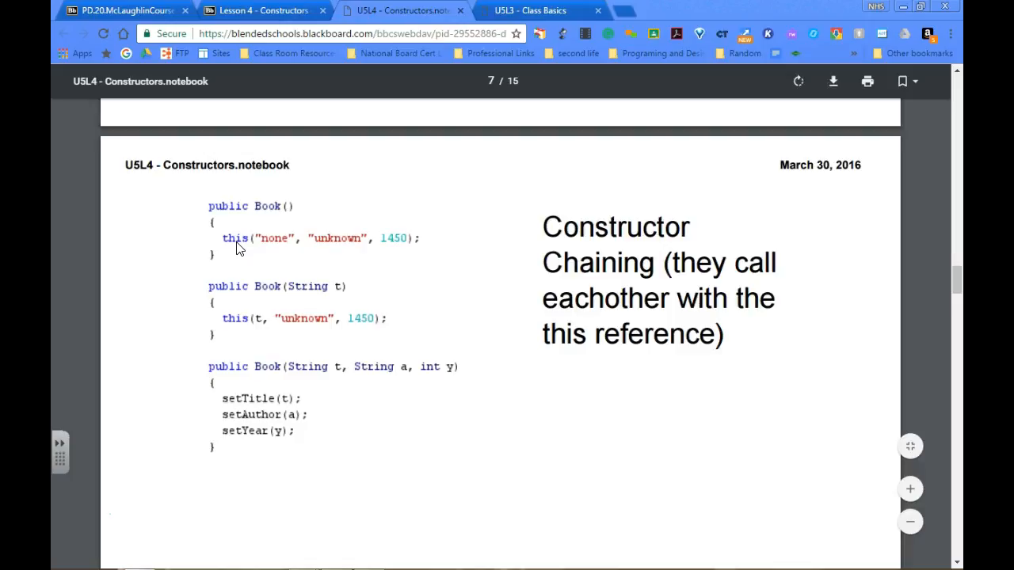
left_click(244, 251)
left_click(237, 254)
left_click(317, 293)
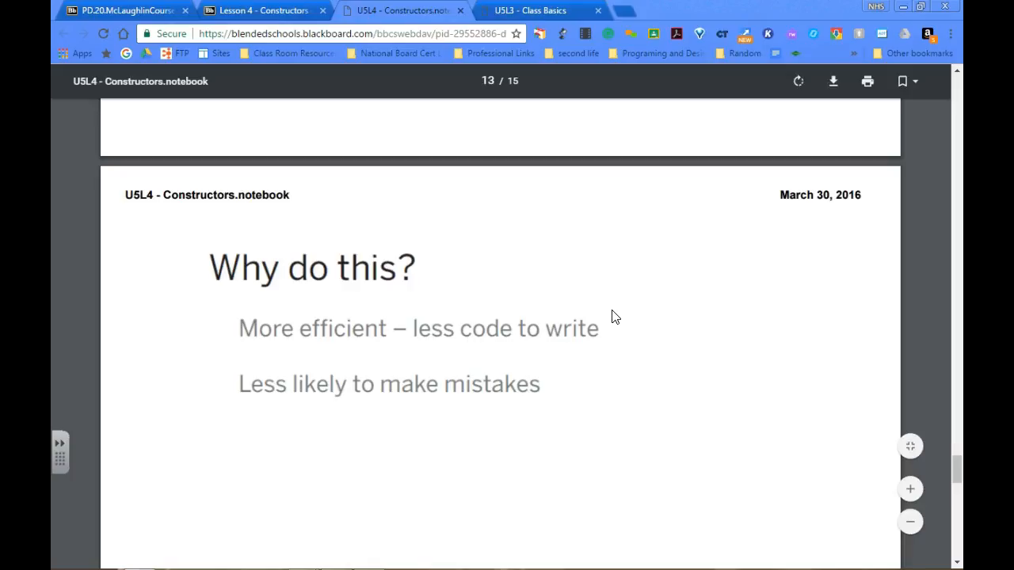
Switch from the Constructors notebook back to the Unit 5 User-Defined Classes content list
key("ctrl+shift+Tab")
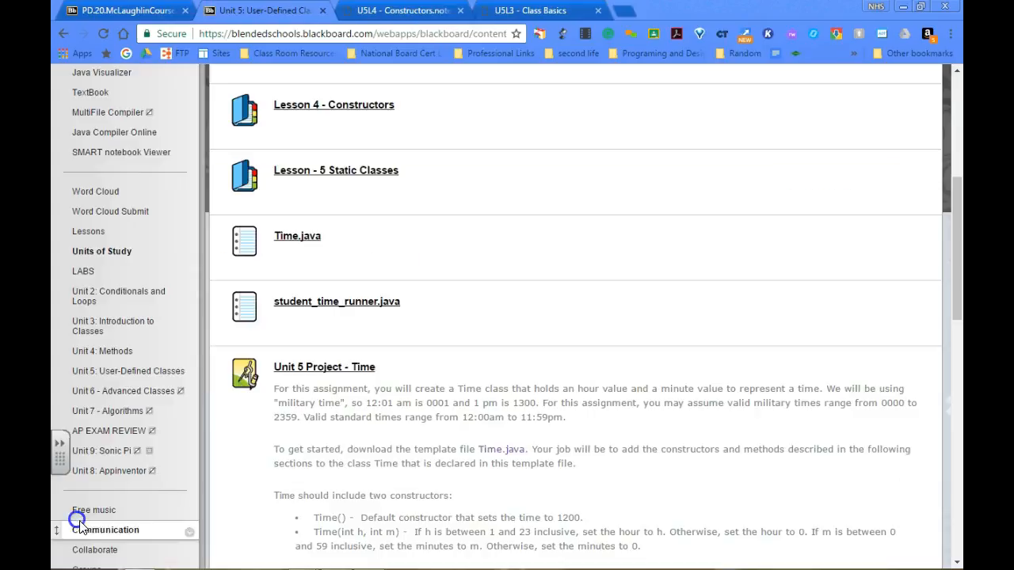
Open the 'Lesson - 5 Static Classes' page from the Unit 5 content list
left_click(319, 174)
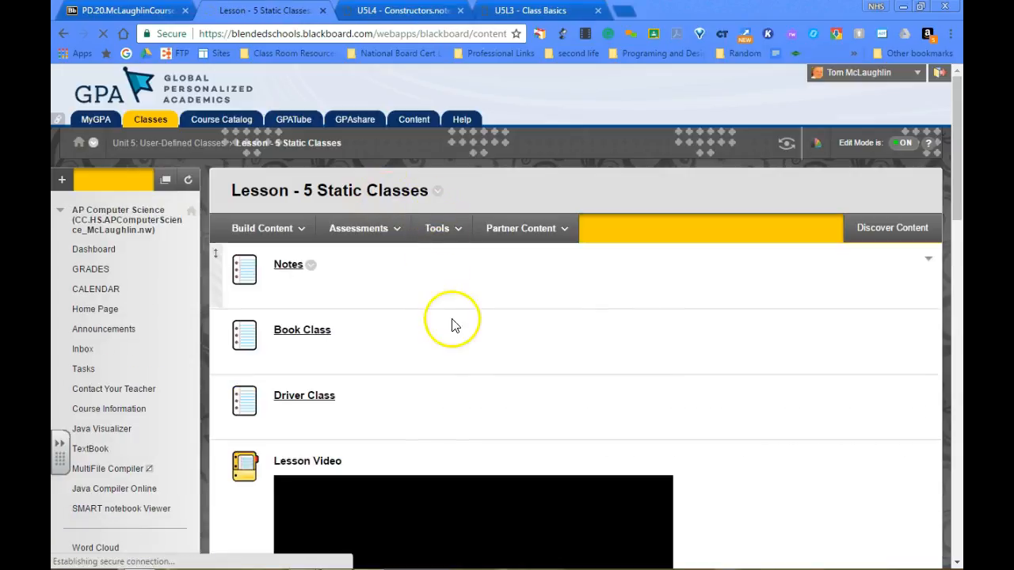
scroll(451, 323, "down", 3)
scroll(451, 323, "down", 3)
scroll(453, 324, "down", 3)
scroll(454, 324, "down", 1)
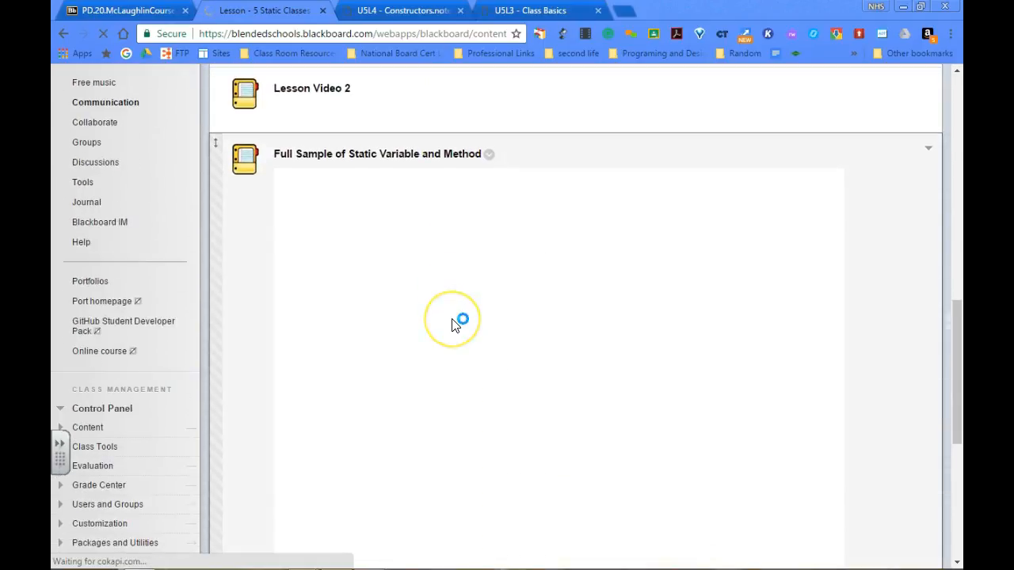
scroll(457, 322, "down", 1)
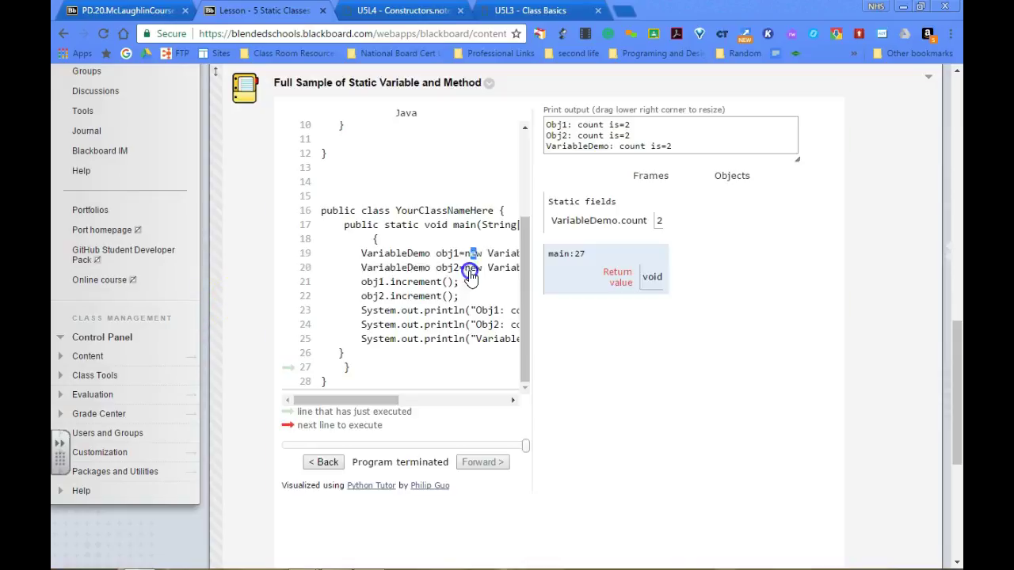
Widen the visualizer's code panel so the VariableDemo class lines read in full
left_click_drag(471, 254, 458, 268)
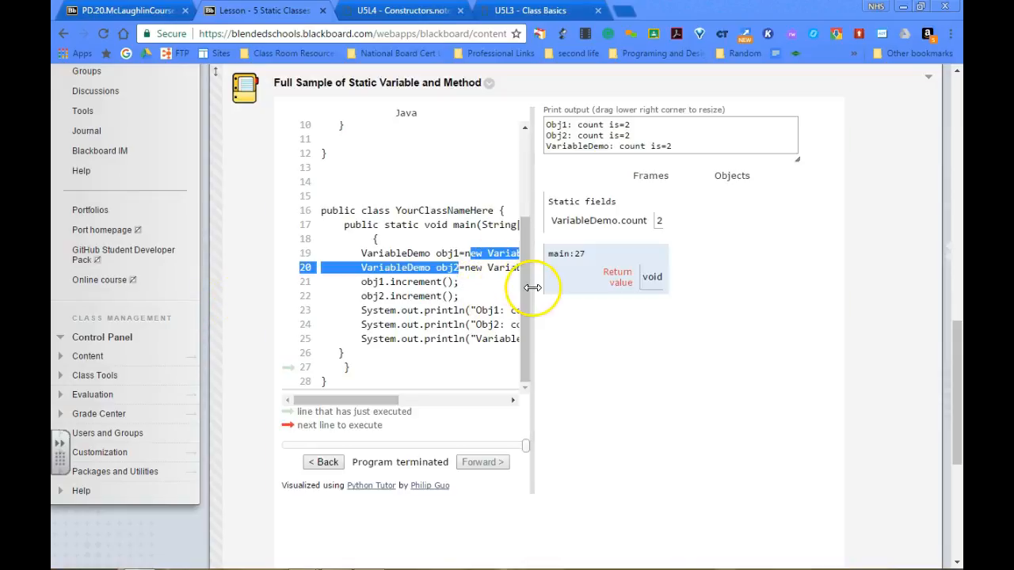
left_click_drag(528, 290, 719, 289)
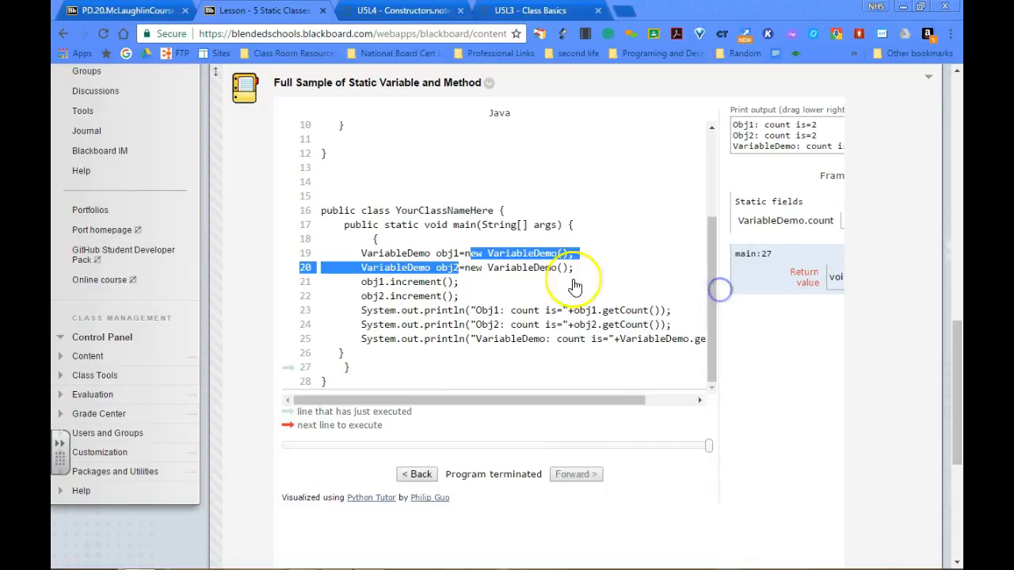
scroll(455, 265, "up", 2)
scroll(452, 265, "up", 2)
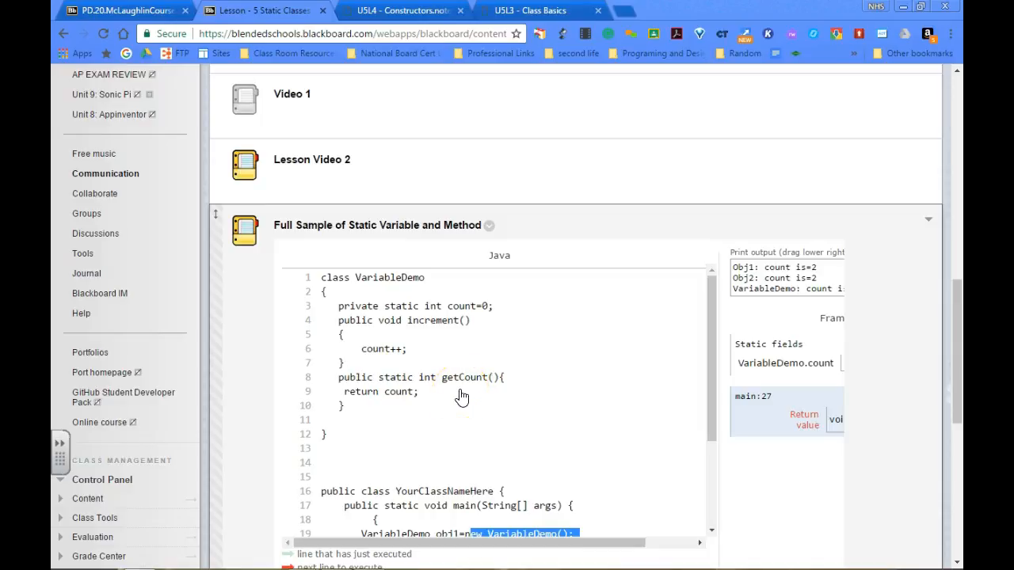
scroll(462, 397, "down", 1)
scroll(464, 396, "down", 1)
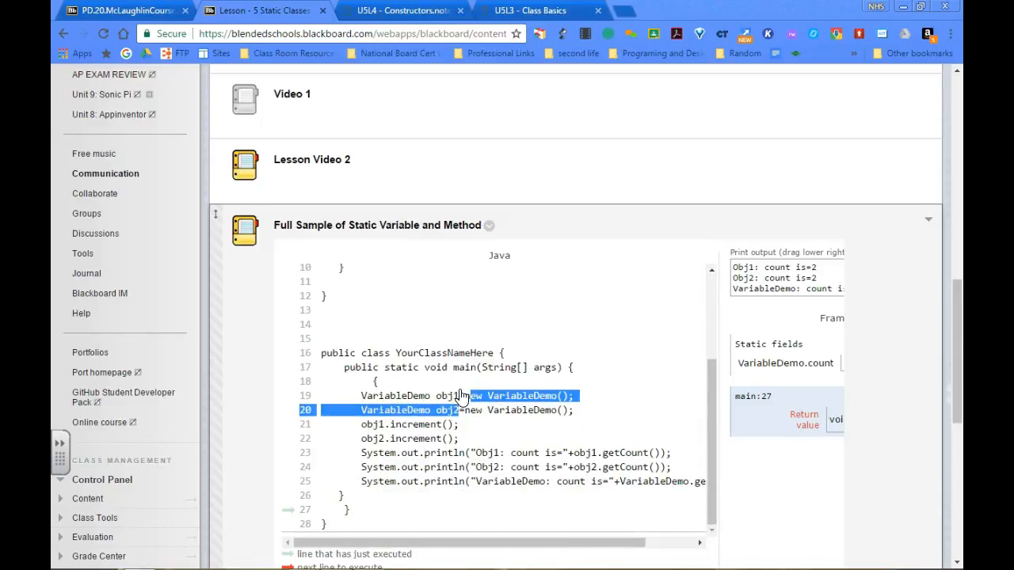
scroll(475, 399, "down", 1)
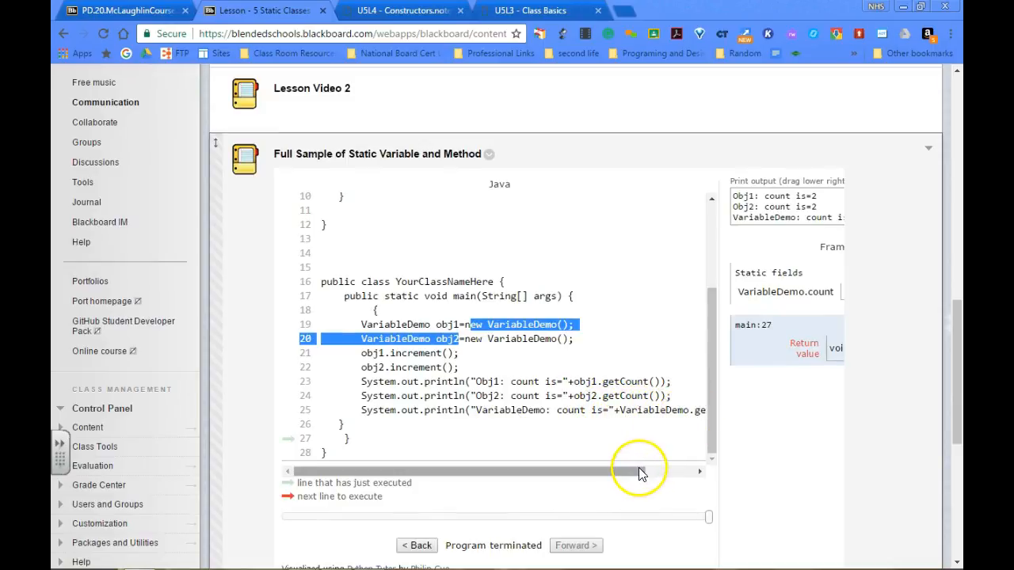
left_click_drag(639, 471, 704, 467)
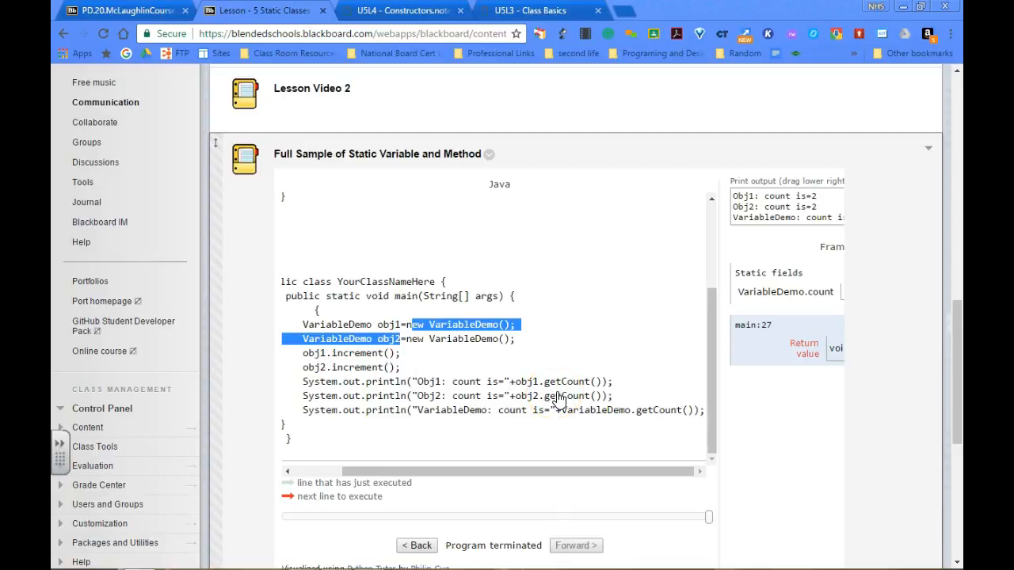
scroll(559, 396, "up", 3)
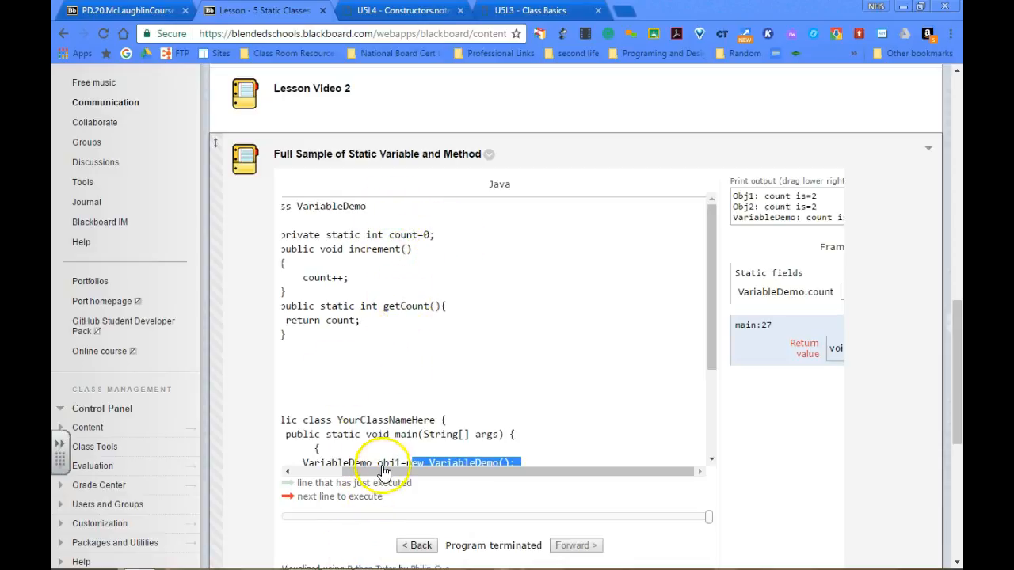
left_click_drag(378, 469, 320, 471)
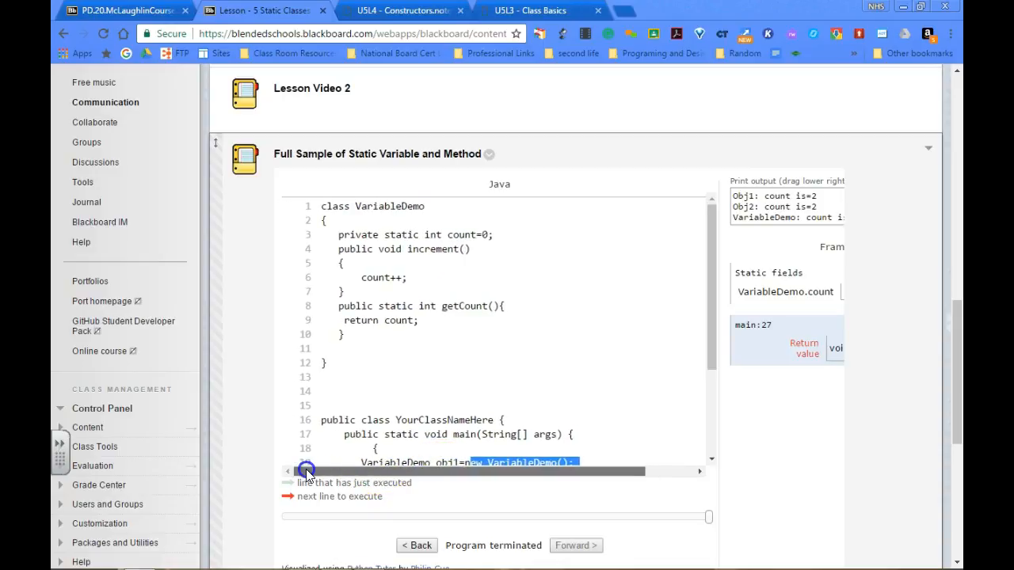